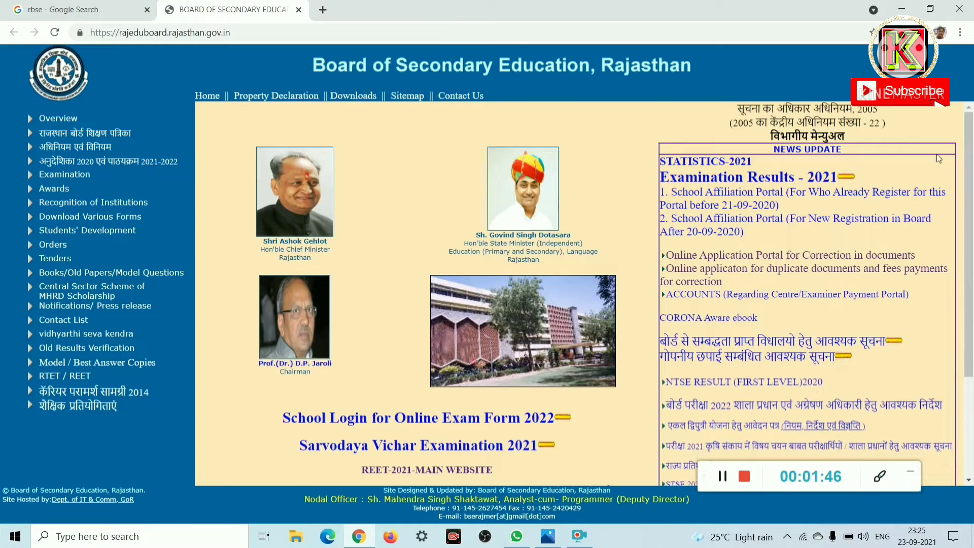
left_click(879, 476)
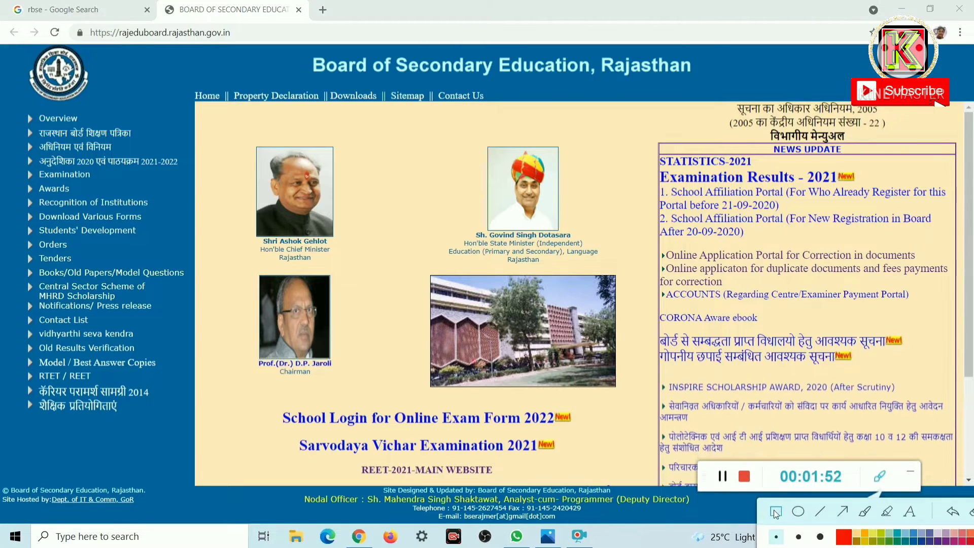
mouse_move(660, 246)
left_mouse_down()
mouse_move(698, 266)
mouse_move(934, 263)
left_mouse_up()
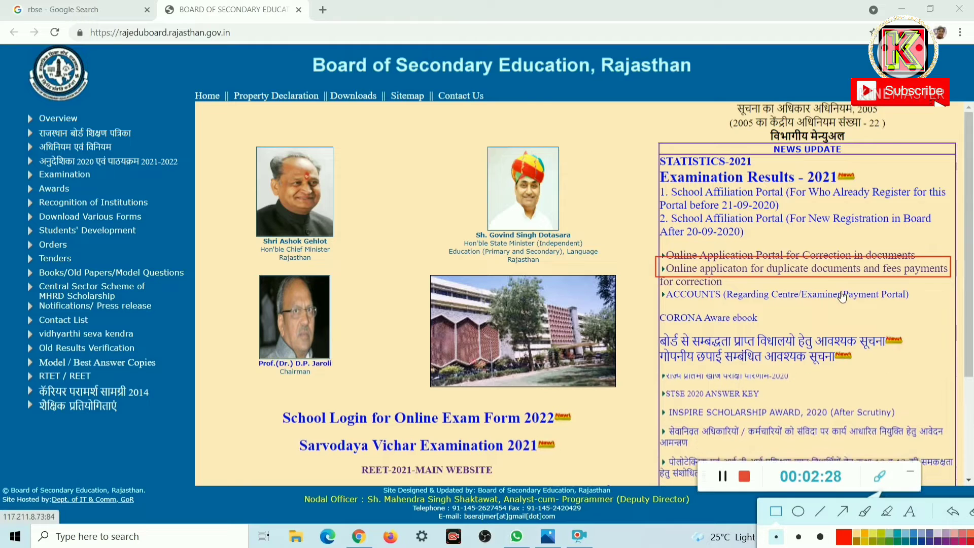
left_click(955, 511)
left_click(881, 481)
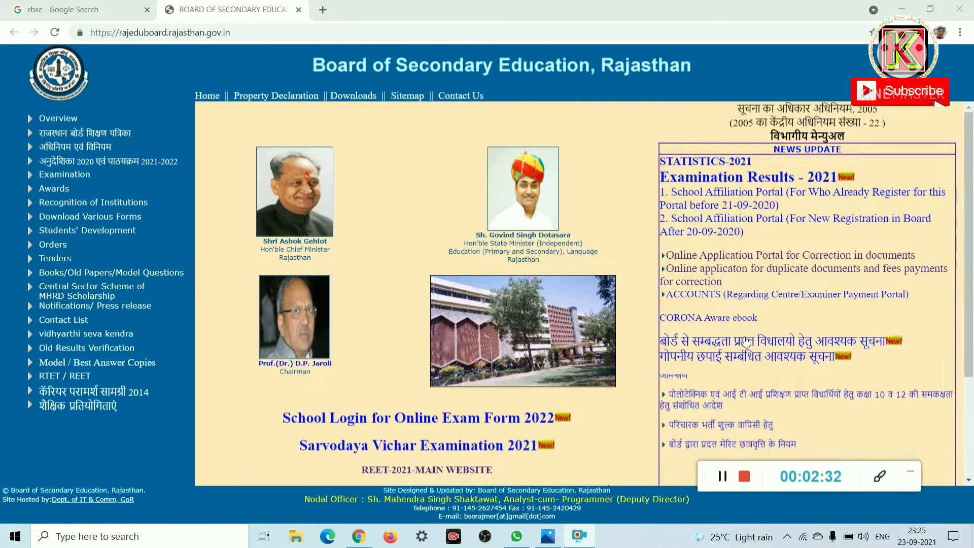
Open the board's online portal for duplicate documents and bring up the application form for a duplicate document.
left_click(725, 322)
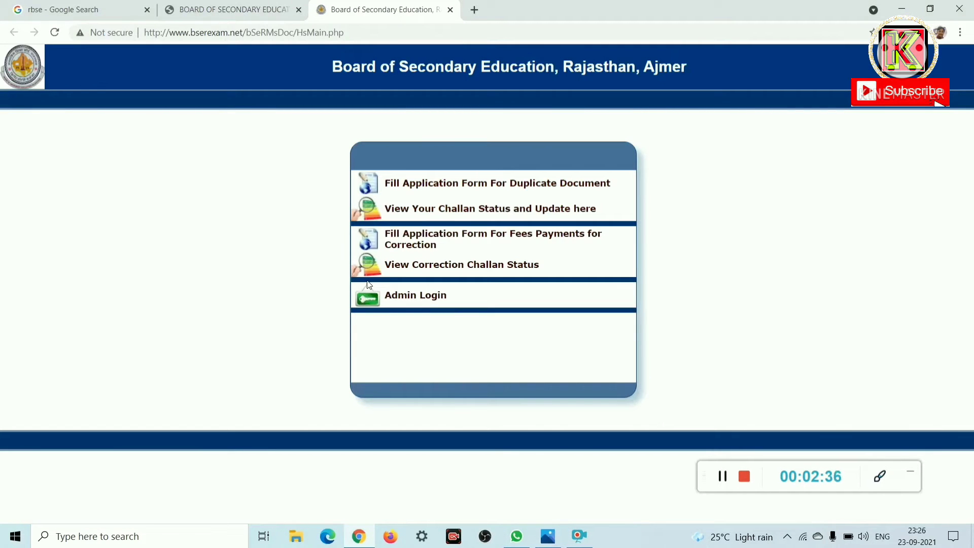
left_click(446, 186)
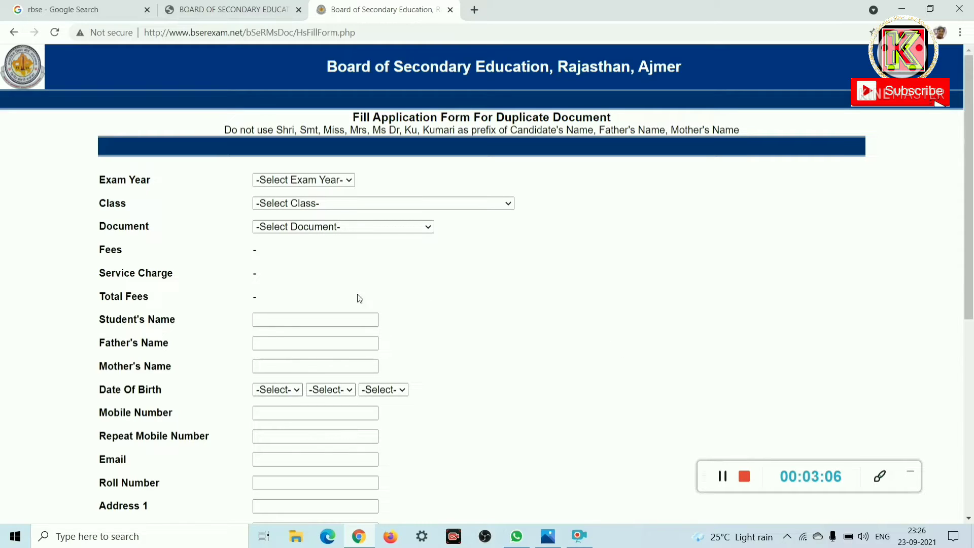
Set the exam year to 2020, the class to Secondary Examination and the document to Duplicate Marksheet.
left_click(287, 180)
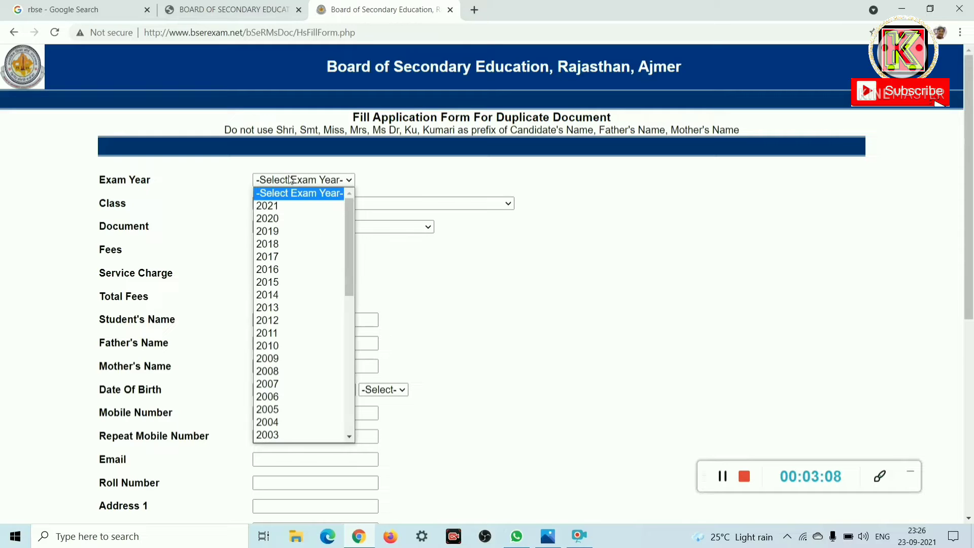
left_click(298, 218)
left_click(292, 203)
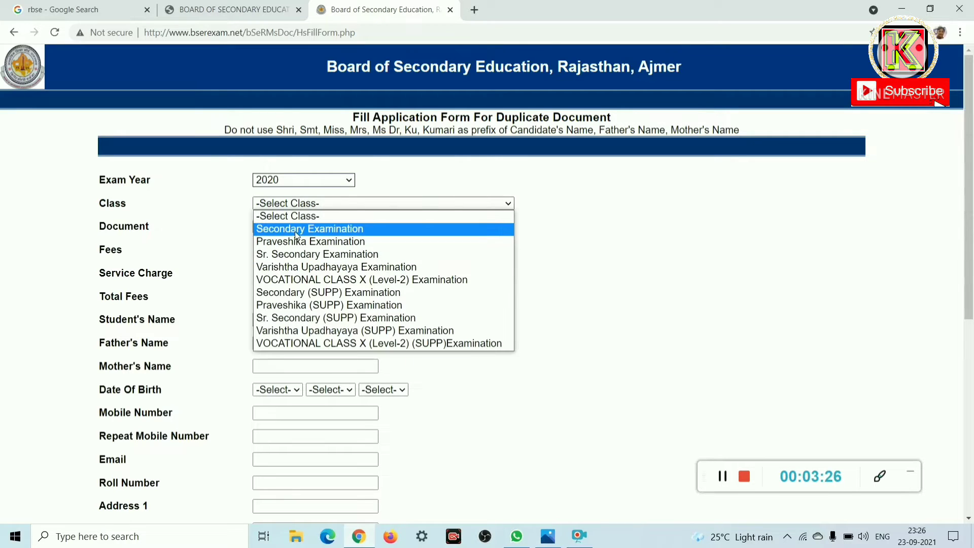
left_click(297, 230)
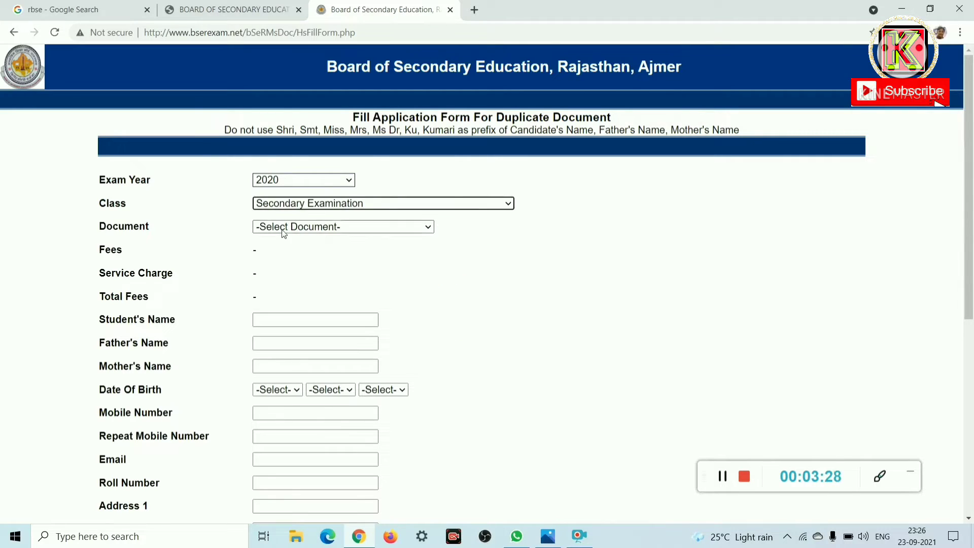
left_click(286, 232)
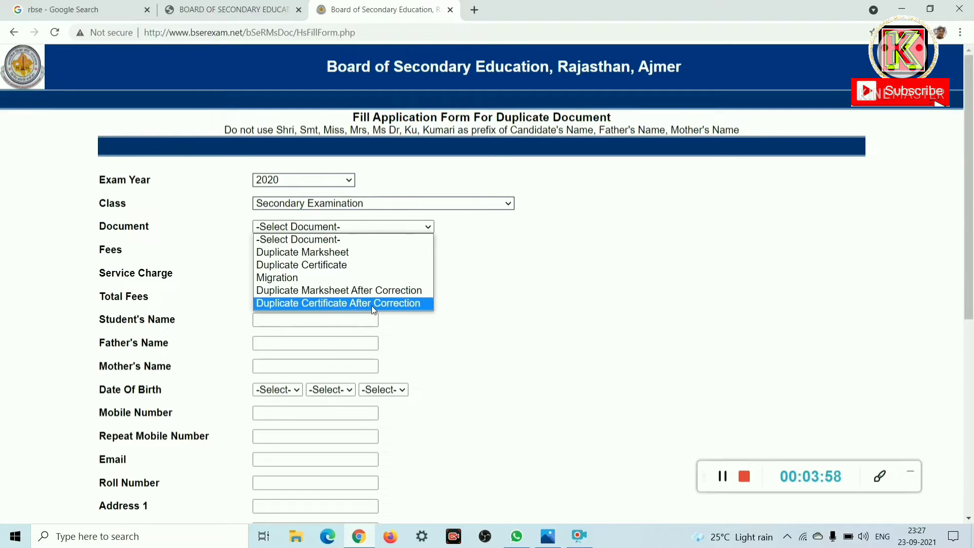
left_click(311, 255)
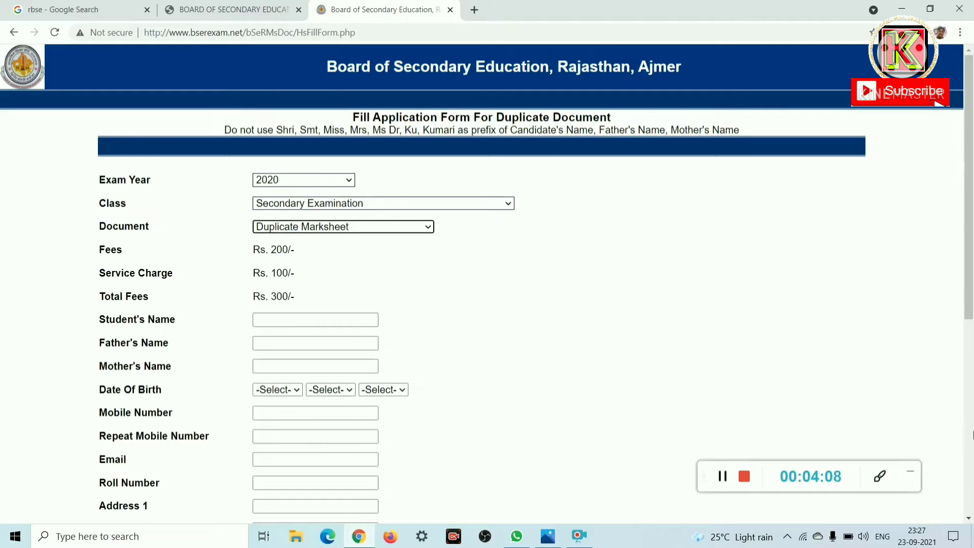
left_click(878, 478)
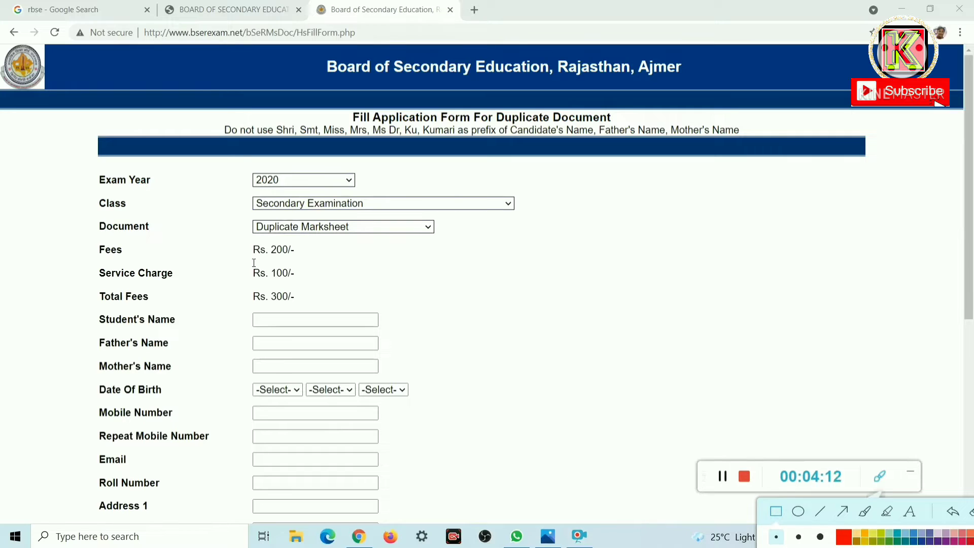
mouse_move(238, 237)
left_mouse_down()
mouse_move(263, 281)
mouse_move(369, 308)
left_mouse_up()
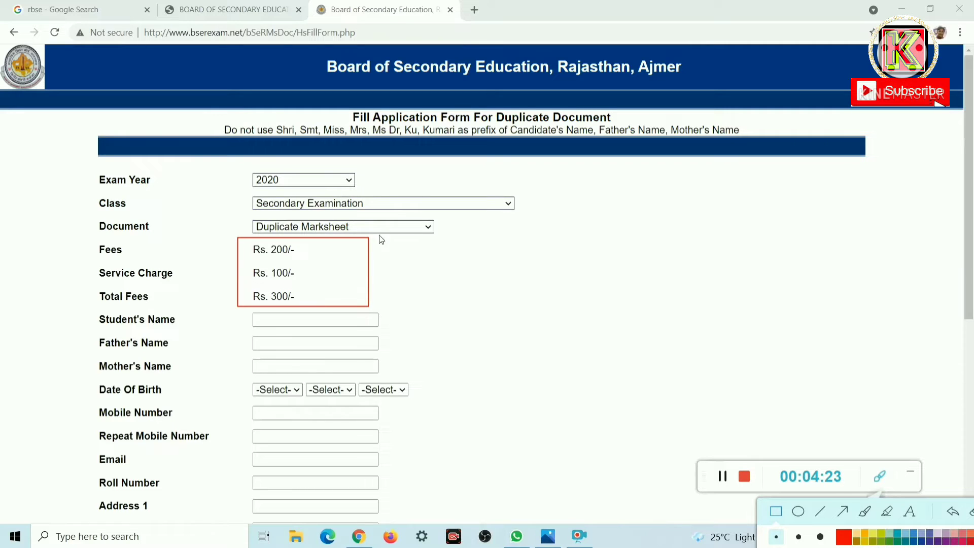
left_click(952, 513)
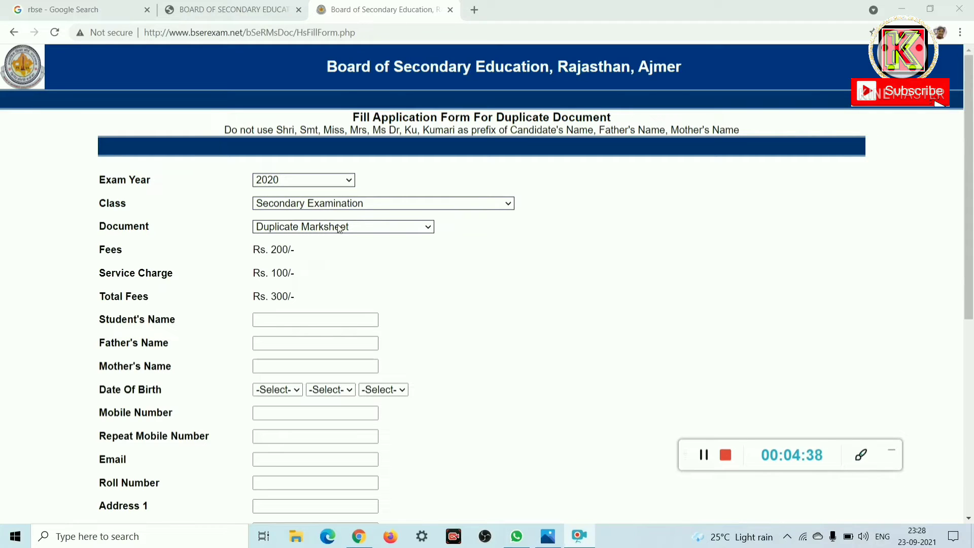
Switch the document to Duplicate Certificate to check its fees, and return it to Duplicate Marksheet.
left_click(341, 226)
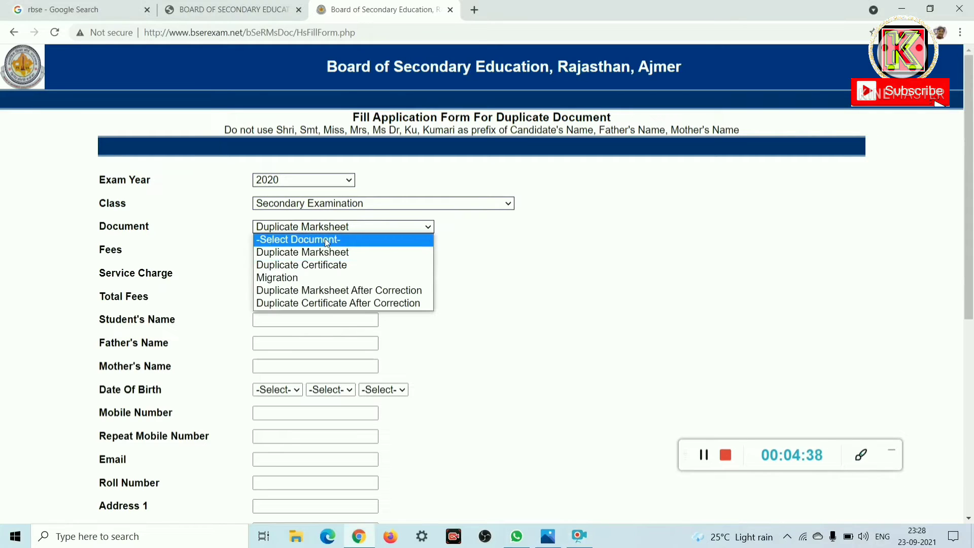
left_click(324, 265)
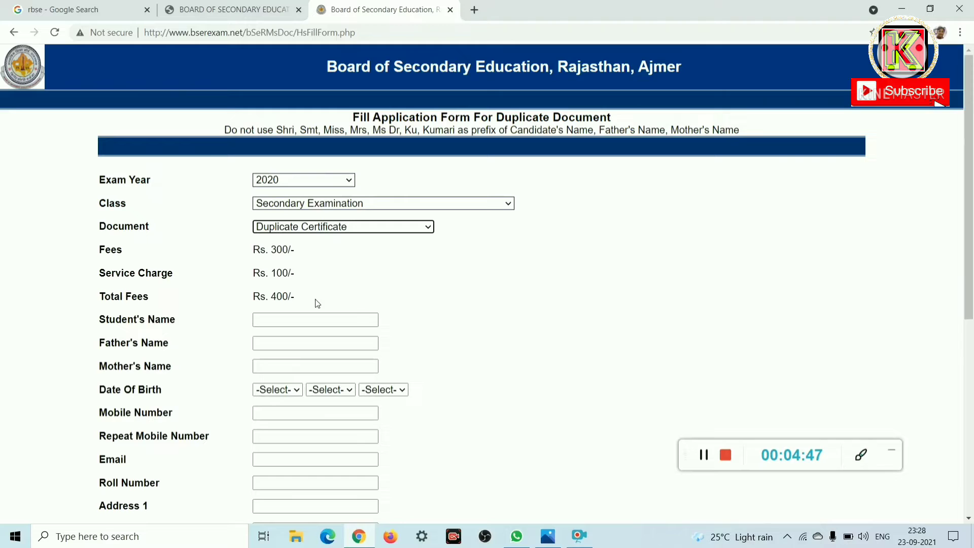
left_click(374, 232)
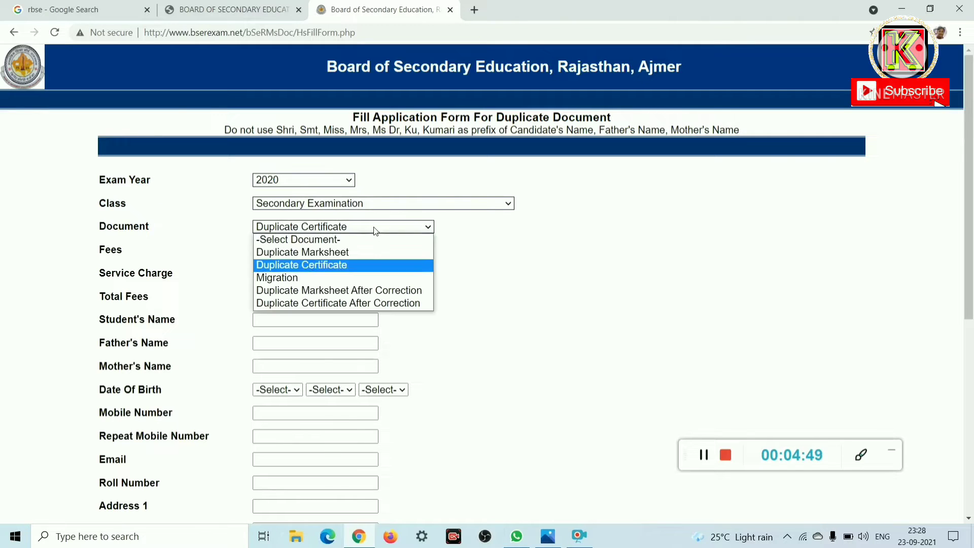
left_click(323, 254)
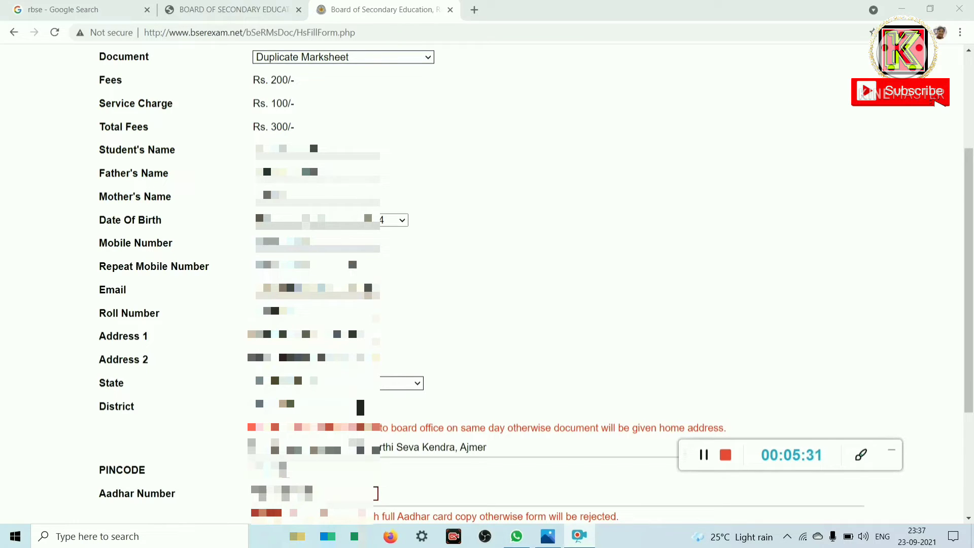
Attach the desktop file "WhatsApp Image 2021-09-23 at 21.32.14" as the Aadhar card copy.
scroll(376, 493, "down", 1)
scroll(246, 170, "down", 1)
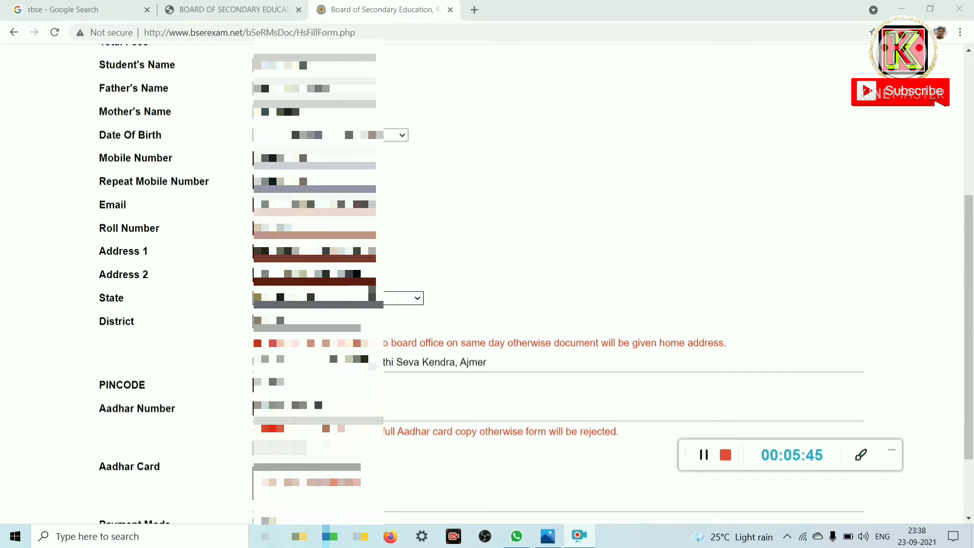
scroll(482, 279, "down", 2)
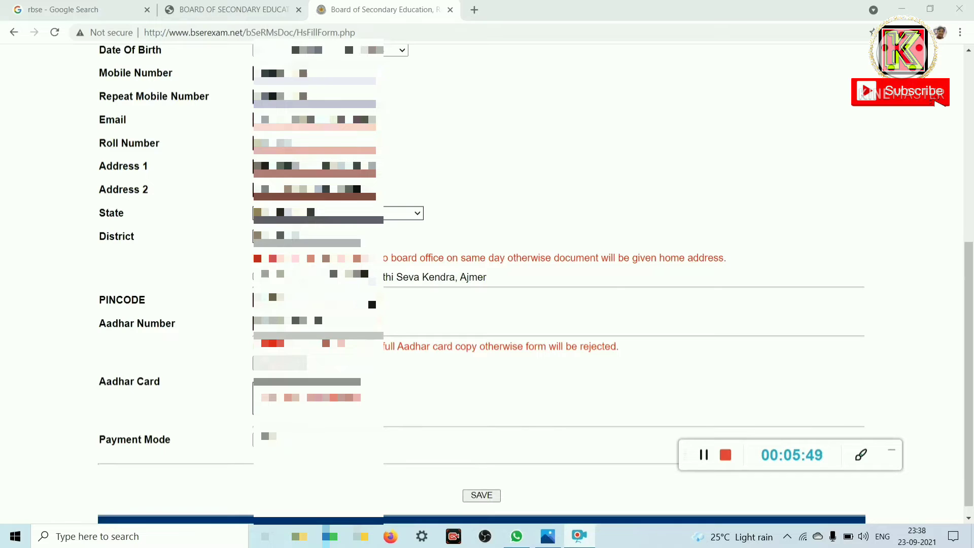
scroll(412, 291, "down", 1)
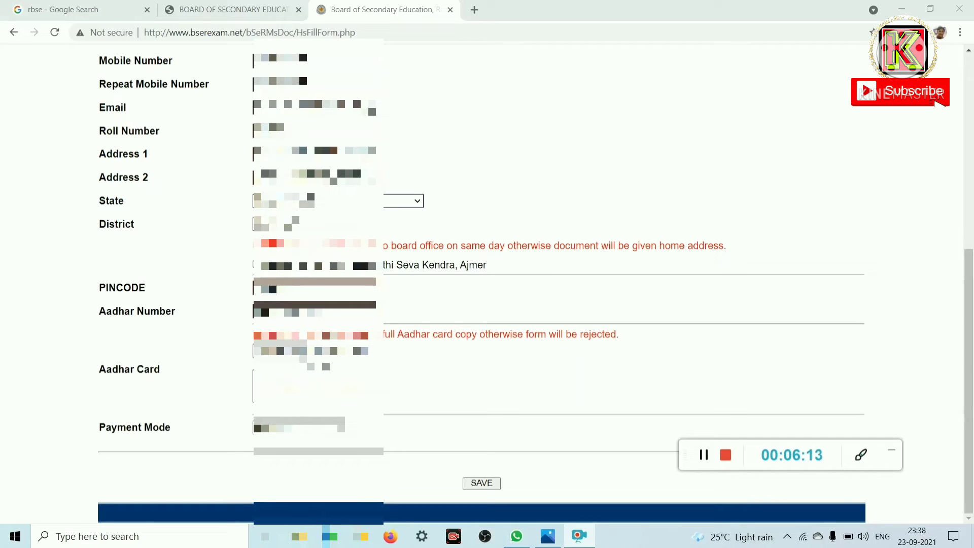
left_click(272, 358)
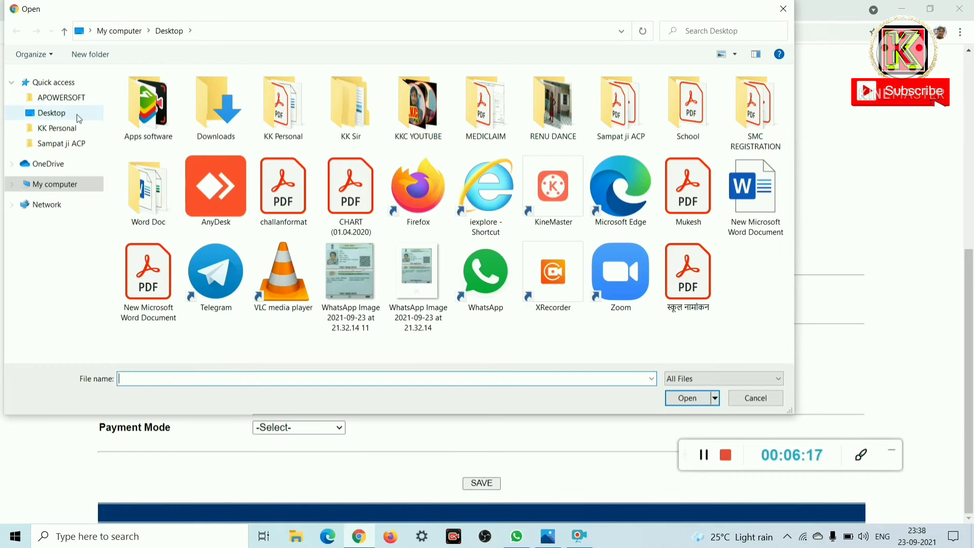
left_click(61, 118)
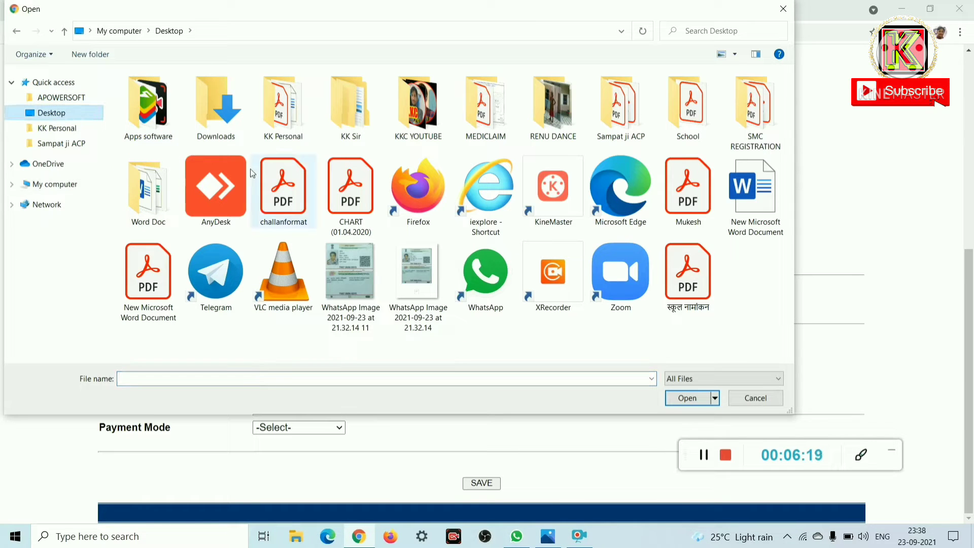
left_click(412, 275)
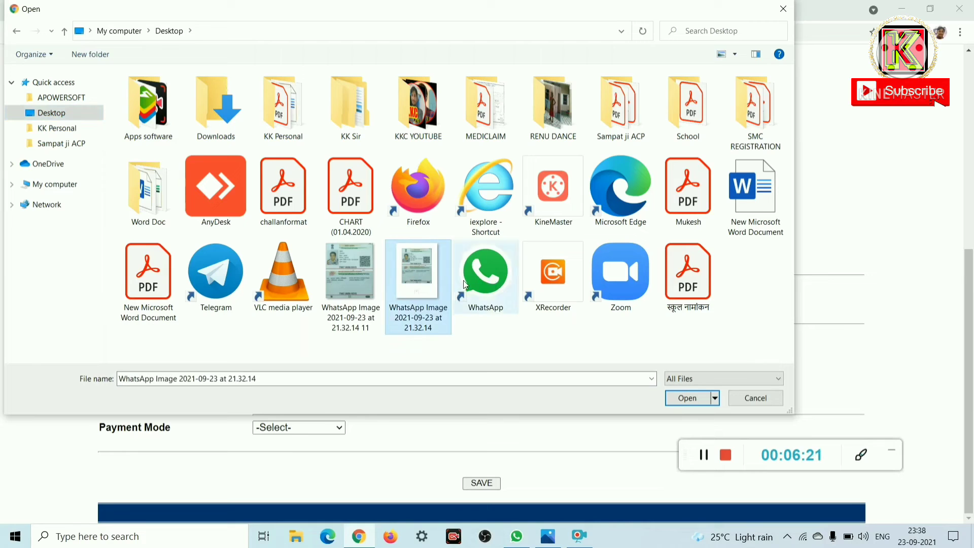
left_click(688, 398)
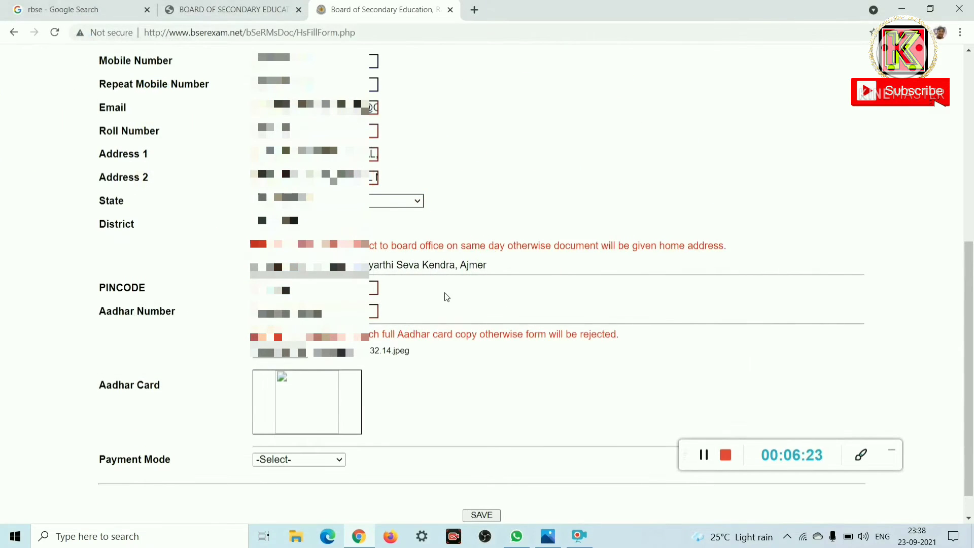
Set the payment mode to ICICI BANK LTD. and save the application form.
scroll(383, 301, "down", 1)
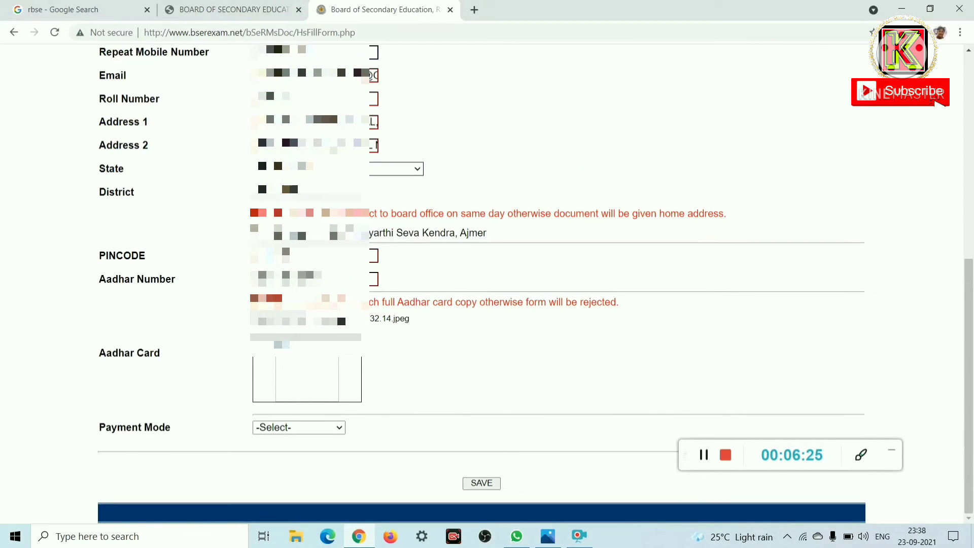
left_click(296, 428)
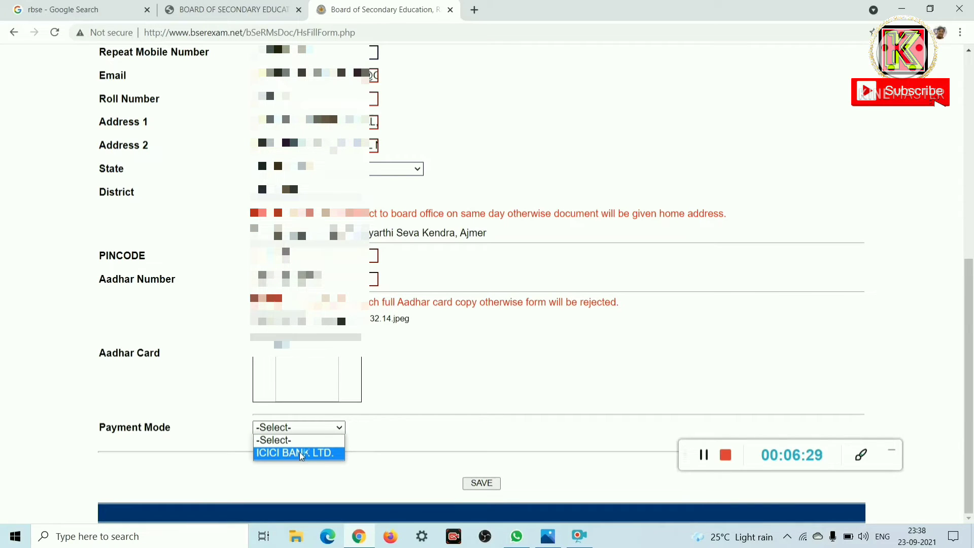
left_click(301, 454)
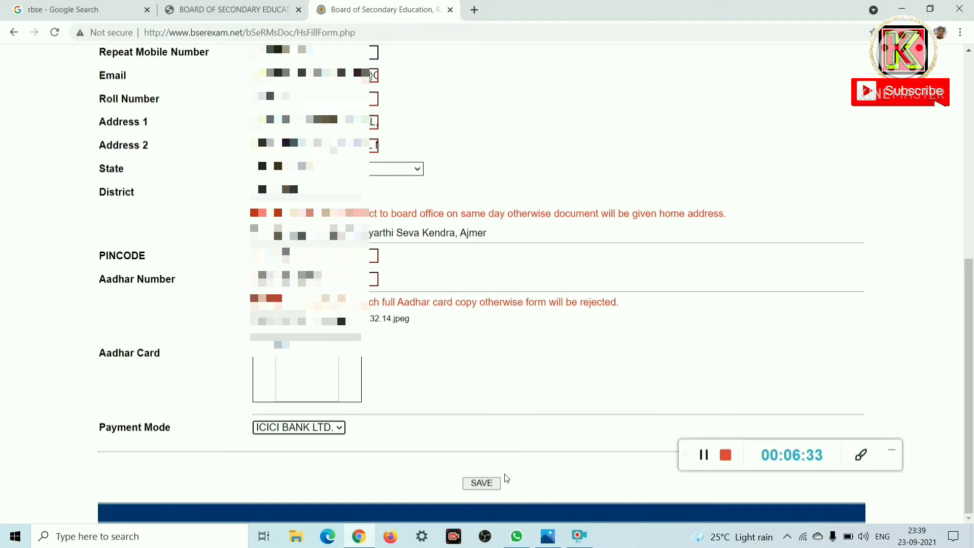
left_click(481, 484)
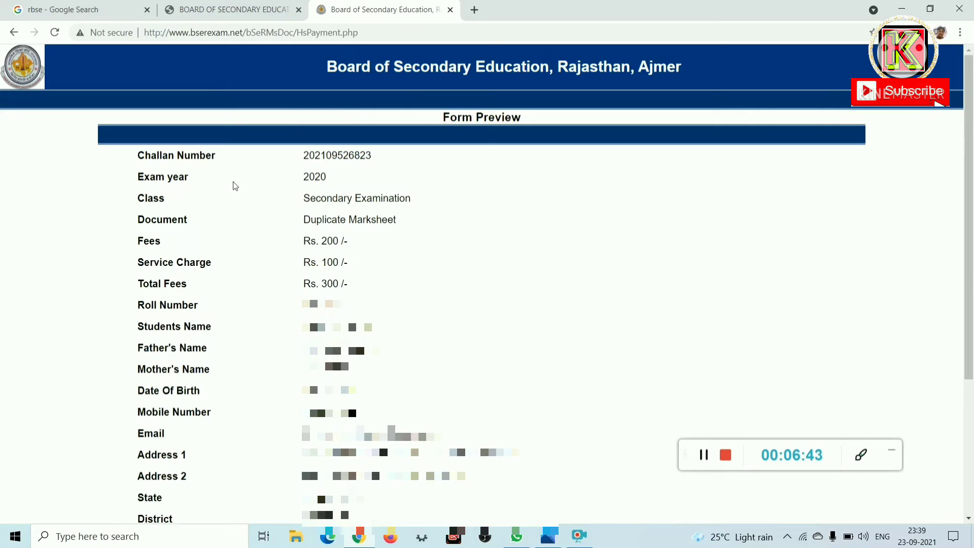
Review the form preview, from the challan number through the applicant's details to the attached Aadhar card.
left_click_drag(303, 155, 374, 156)
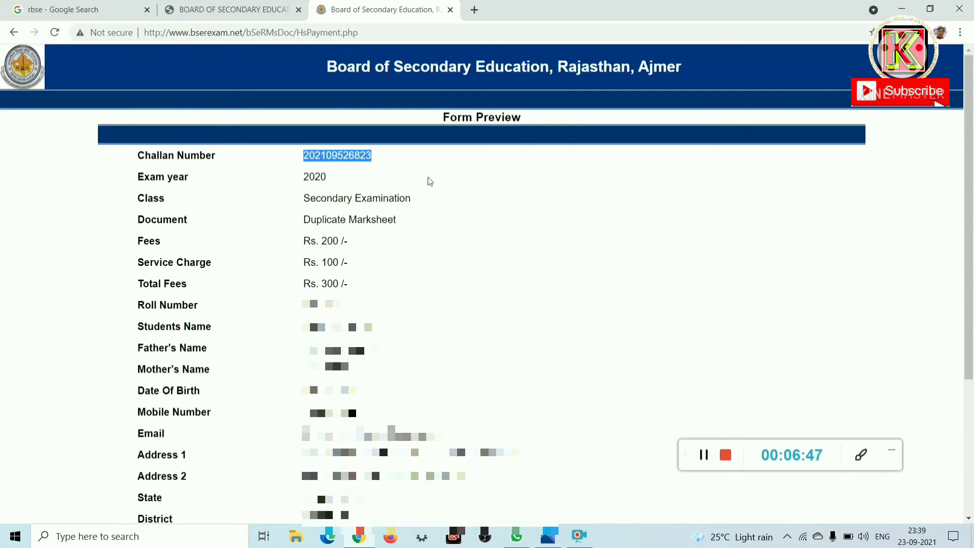
left_click(477, 188)
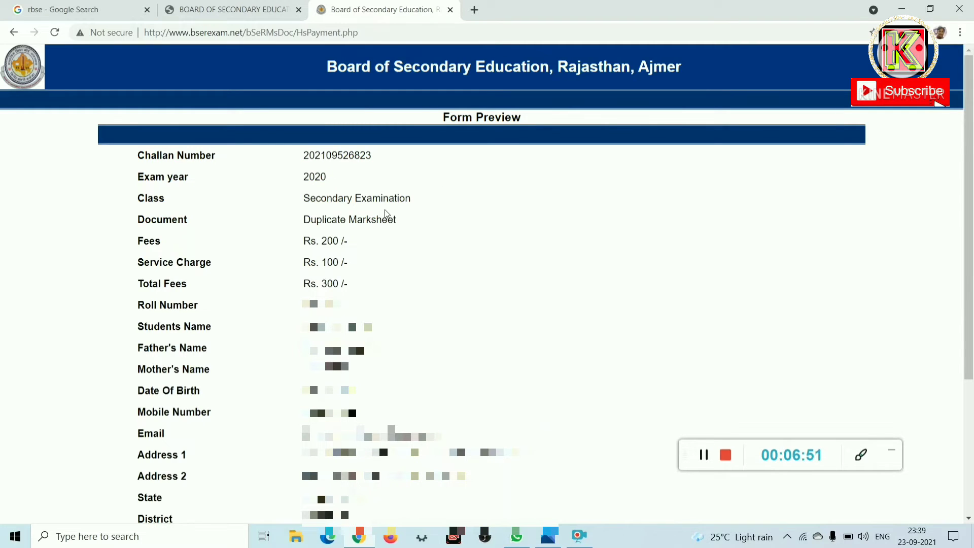
scroll(262, 221, "down", 2)
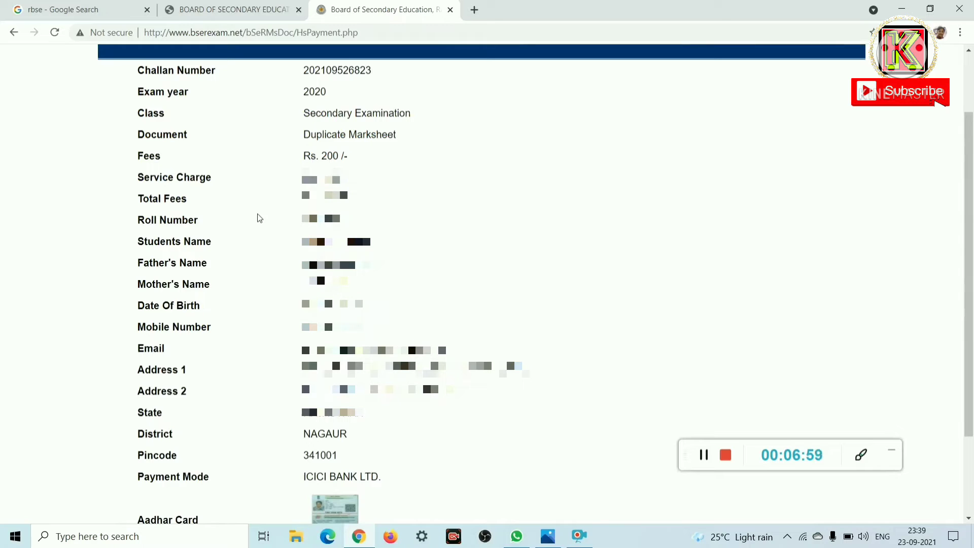
scroll(292, 213, "down", 2)
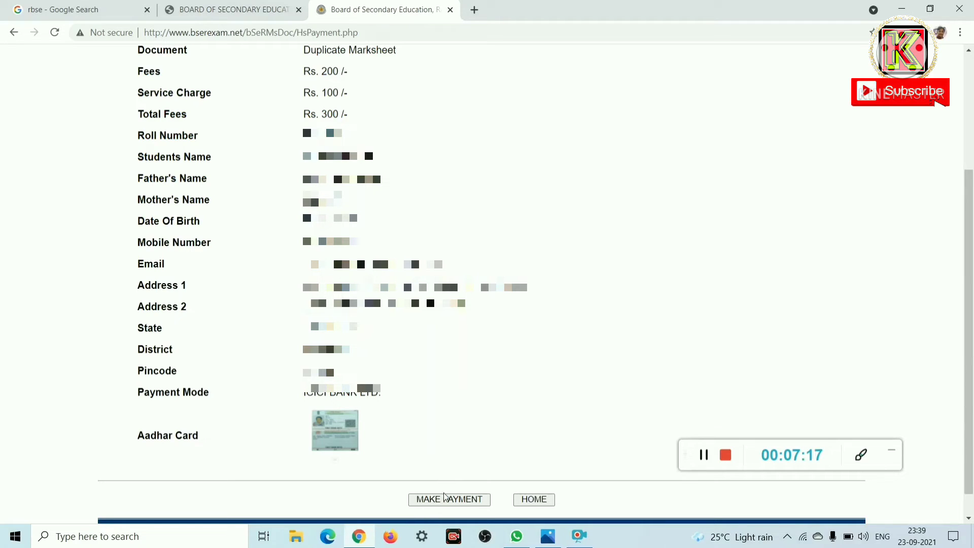
left_click(862, 454)
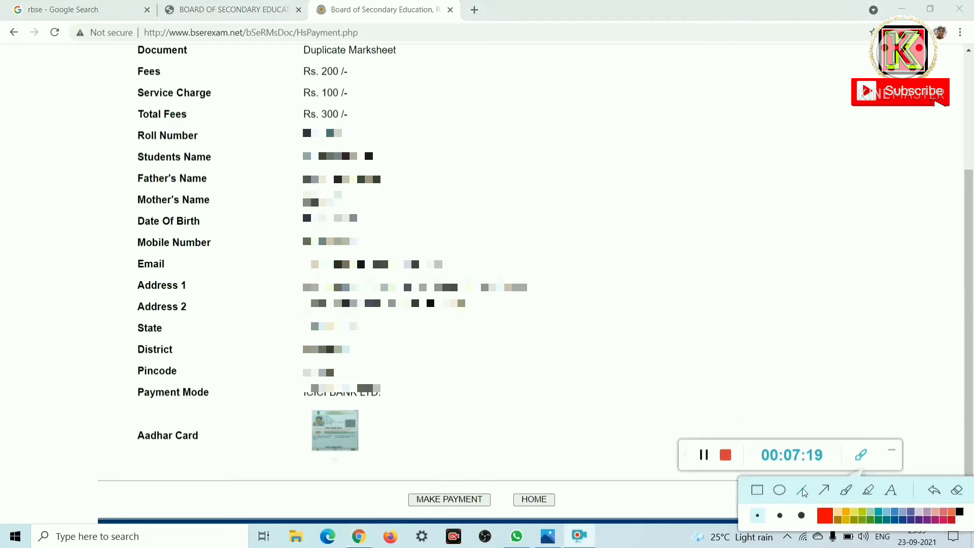
mouse_move(390, 484)
left_mouse_down()
mouse_move(415, 502)
mouse_move(507, 514)
left_mouse_up()
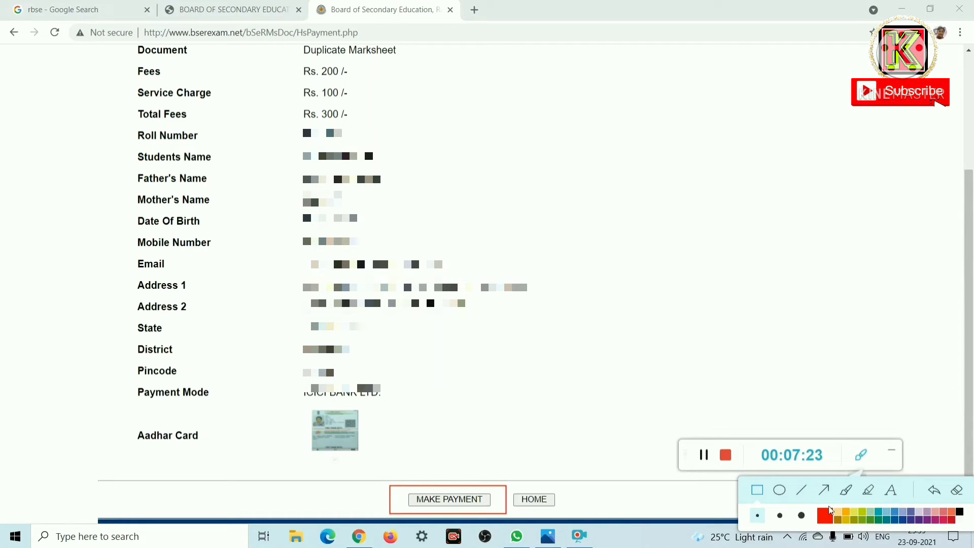
left_click(932, 488)
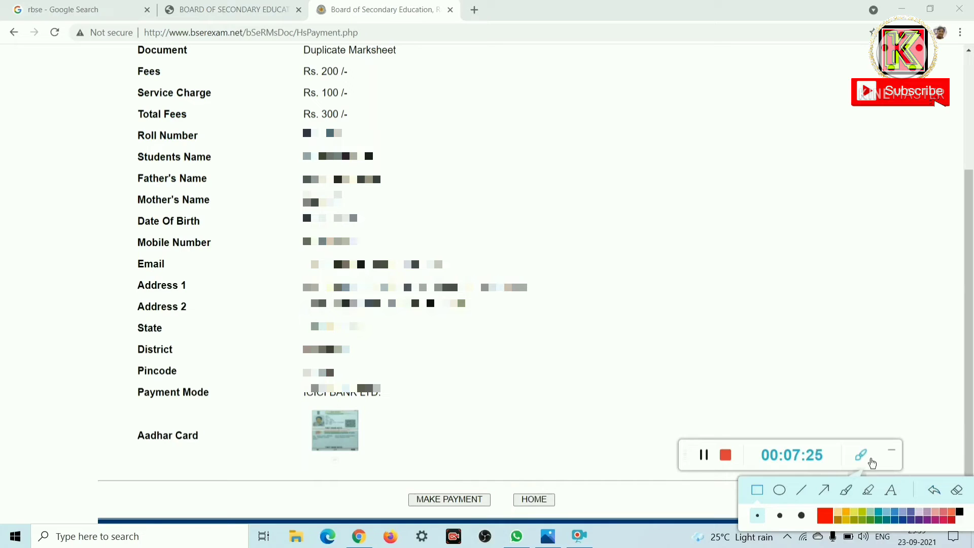
Proceed to payment for the saved application and look through the Debit Card, Credit Card and Net Banking options.
left_click(861, 456)
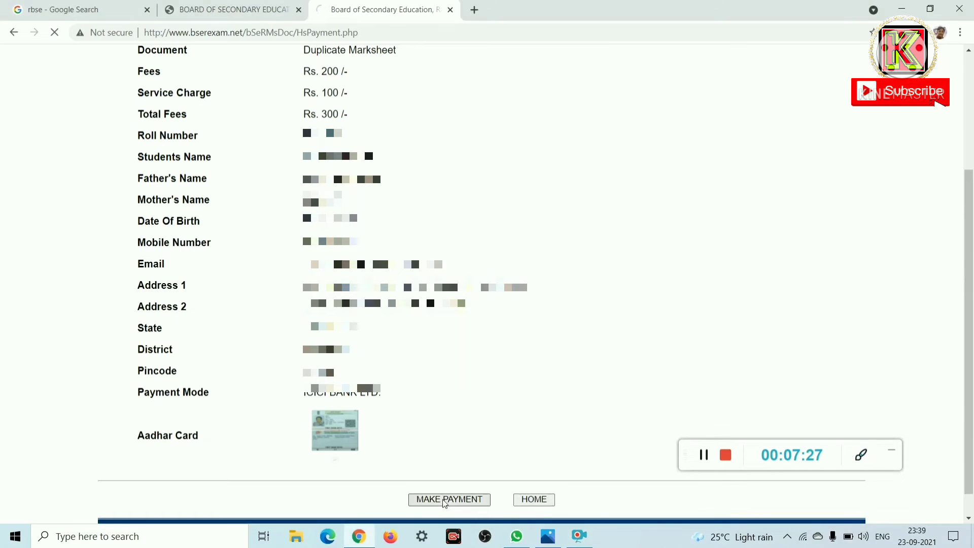
left_click(441, 500)
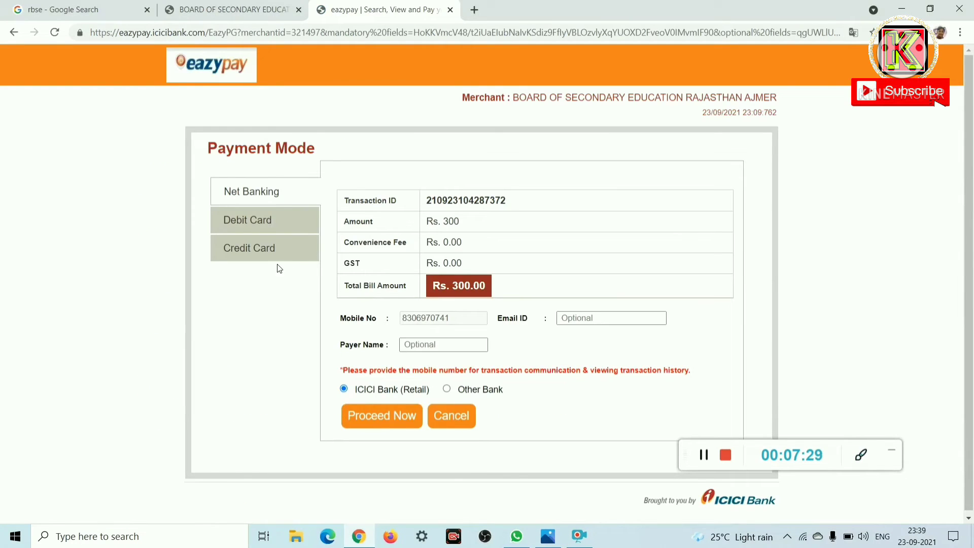
left_click(263, 227)
left_click(254, 249)
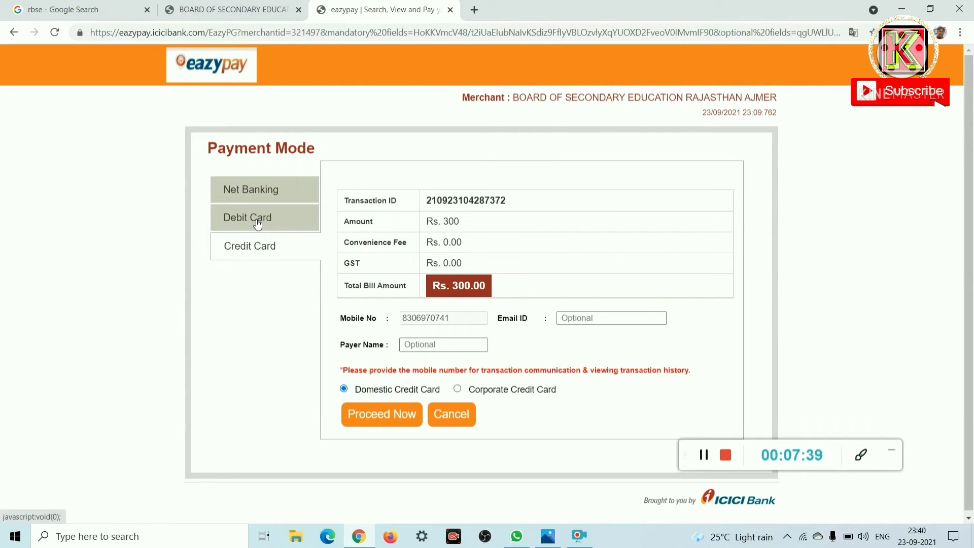
left_click(246, 192)
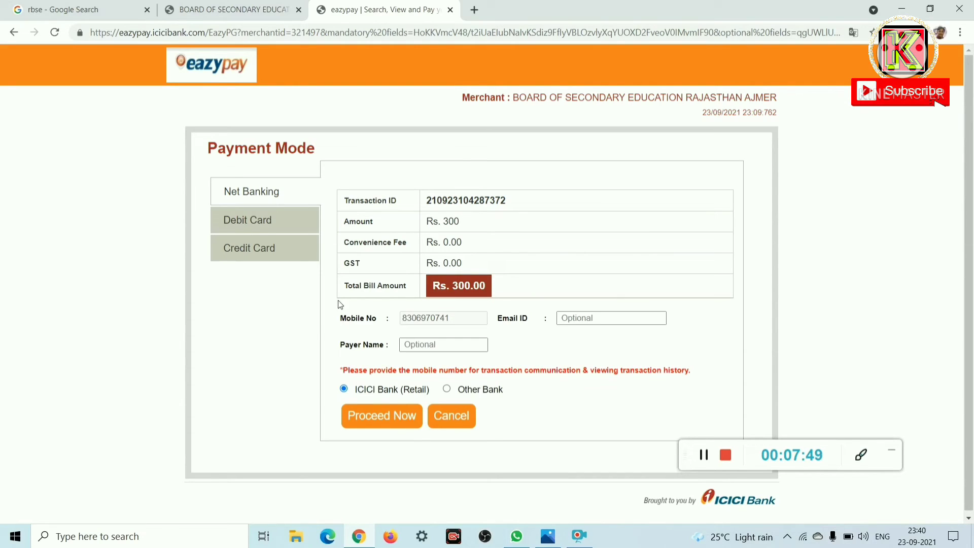
Choose Debit Card as the payment mode with Domestic Debit Card and proceed with the payment.
left_click(245, 221)
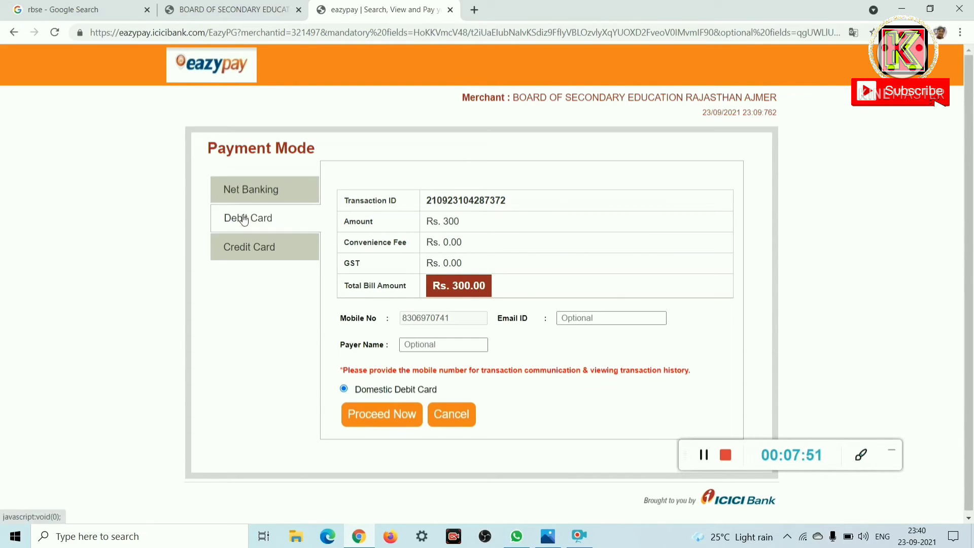
left_click(586, 318)
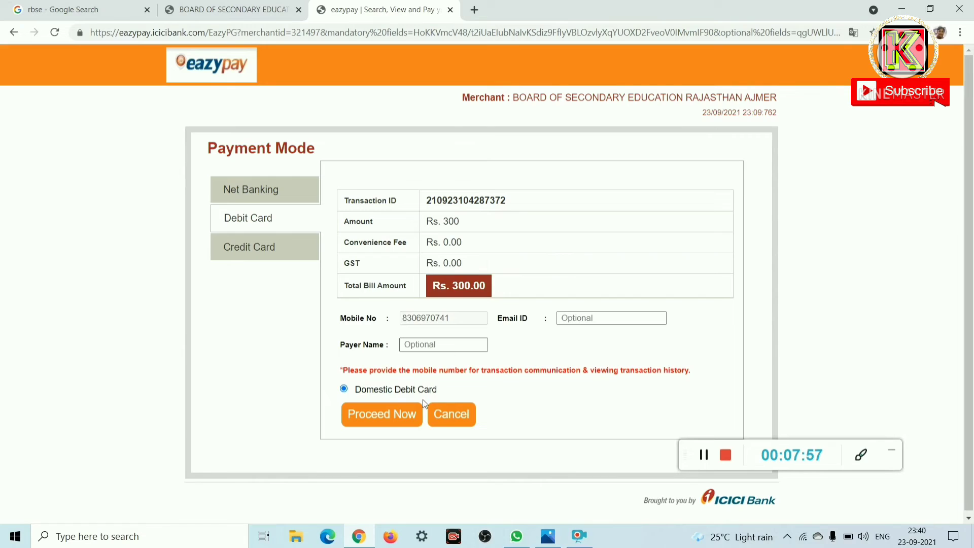
left_click(390, 417)
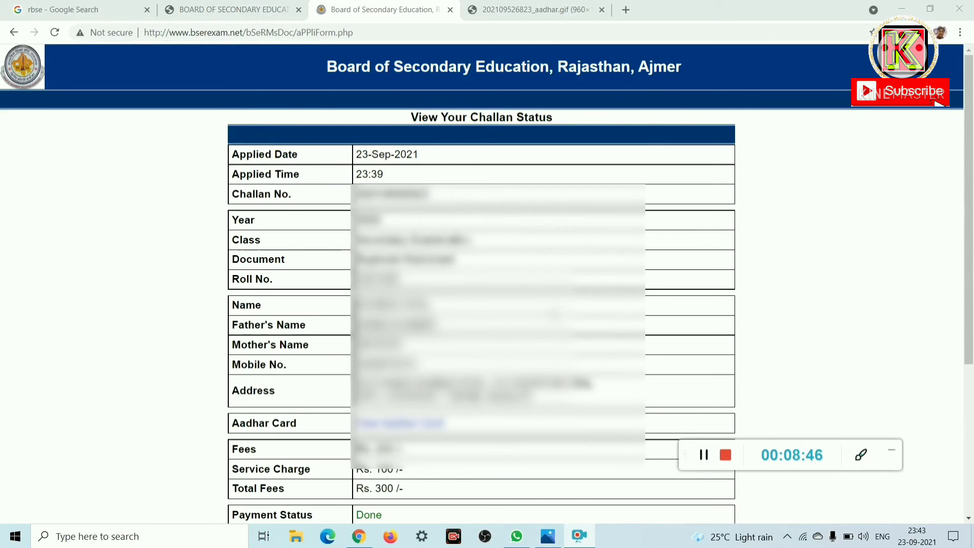
Review the challan status page from the application details to the processing logs, and view the attached Aadhar card.
scroll(553, 318, "down", 2)
scroll(553, 317, "up", 2)
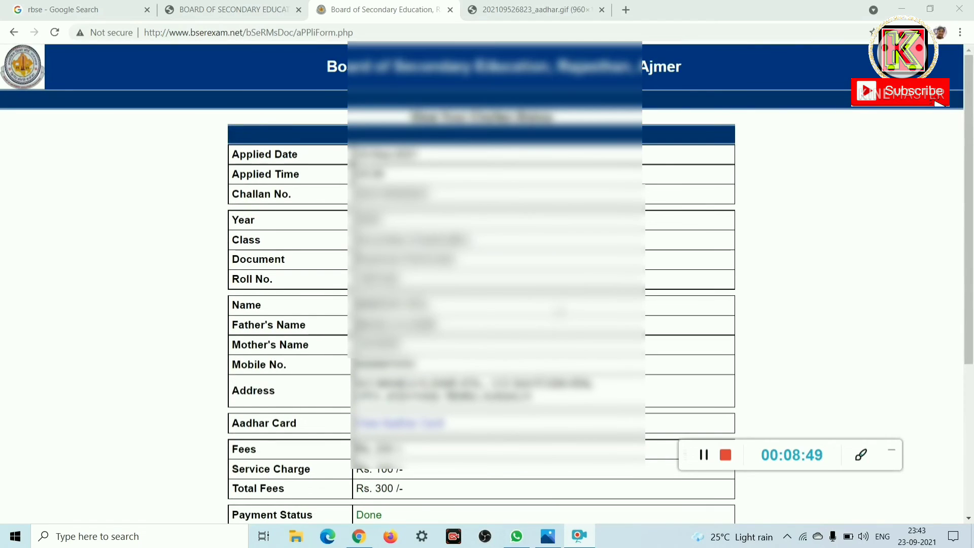
scroll(554, 314, "down", 5)
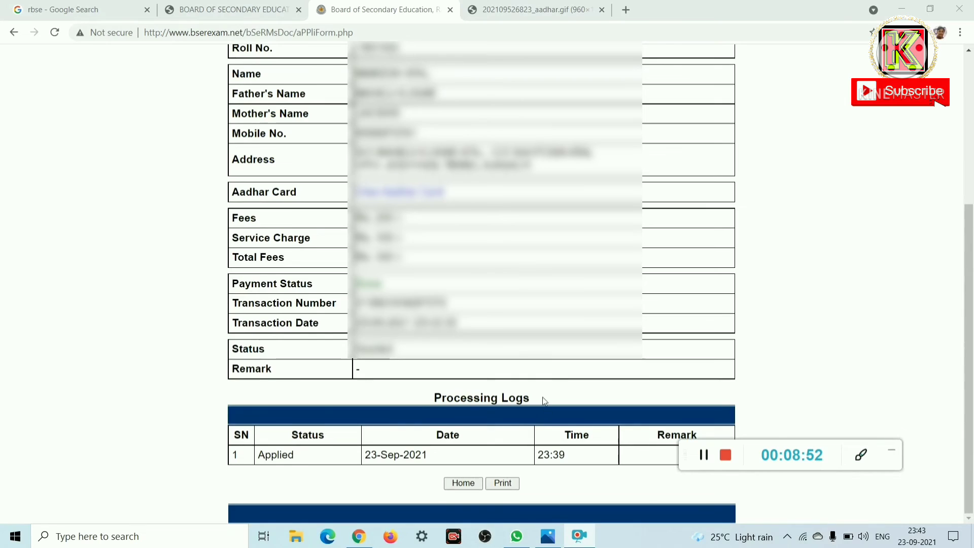
scroll(544, 358, "up", 5)
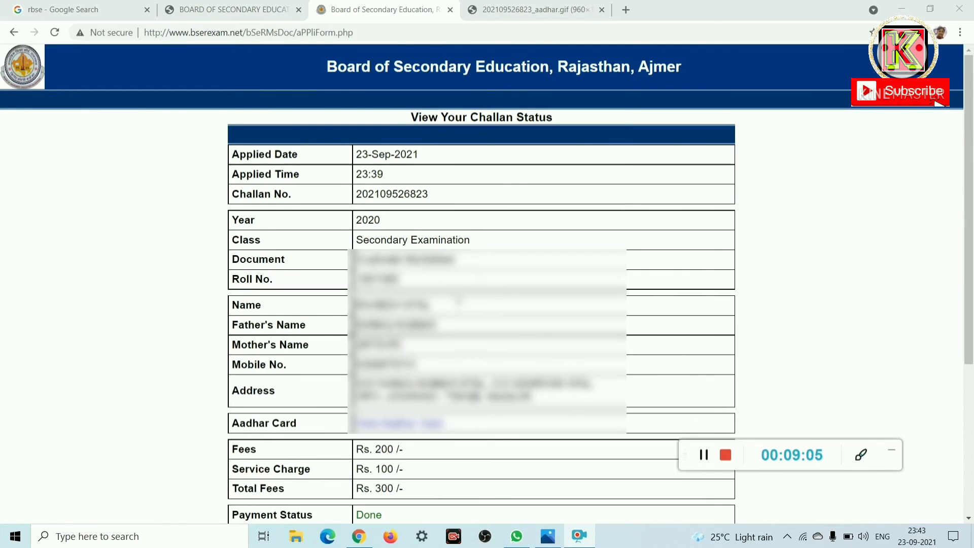
scroll(406, 277, "down", 2)
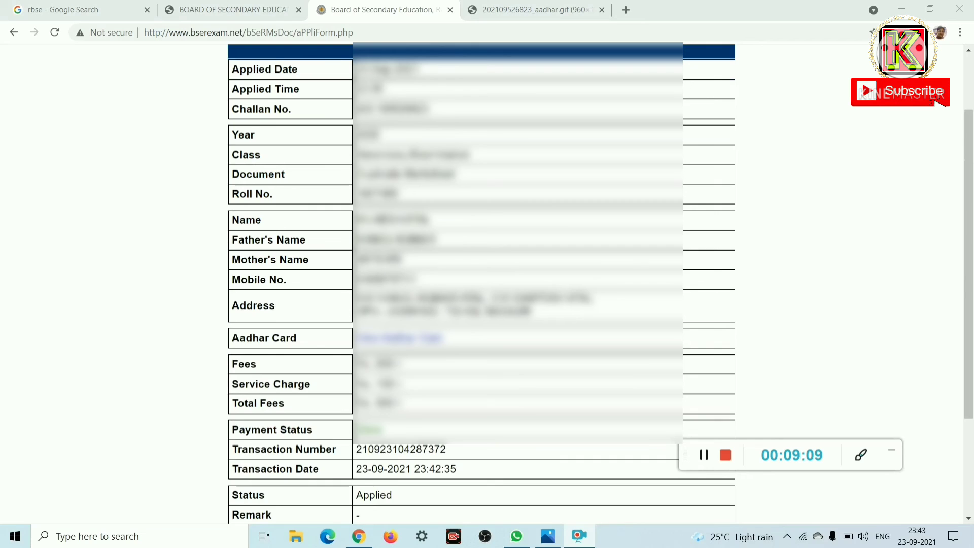
scroll(316, 287, "down", 2)
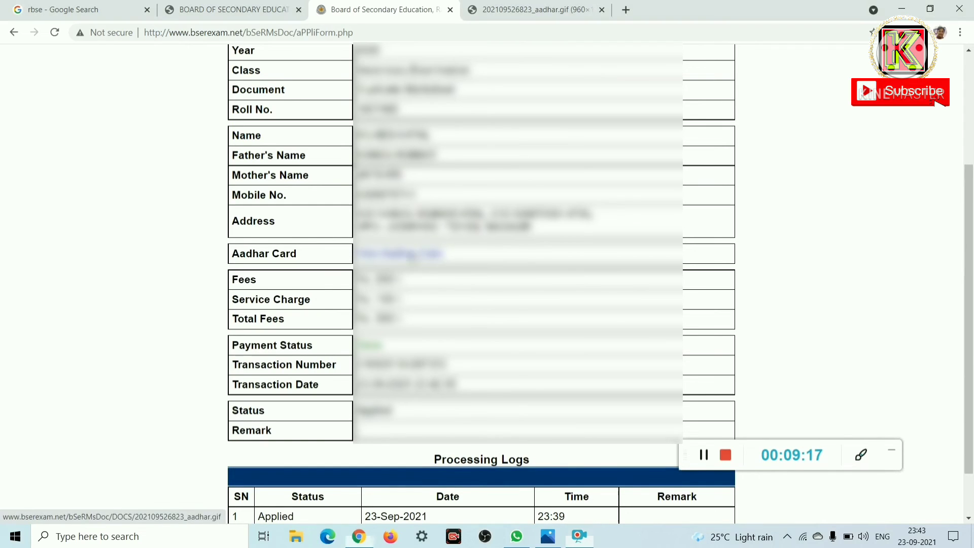
left_click(400, 255)
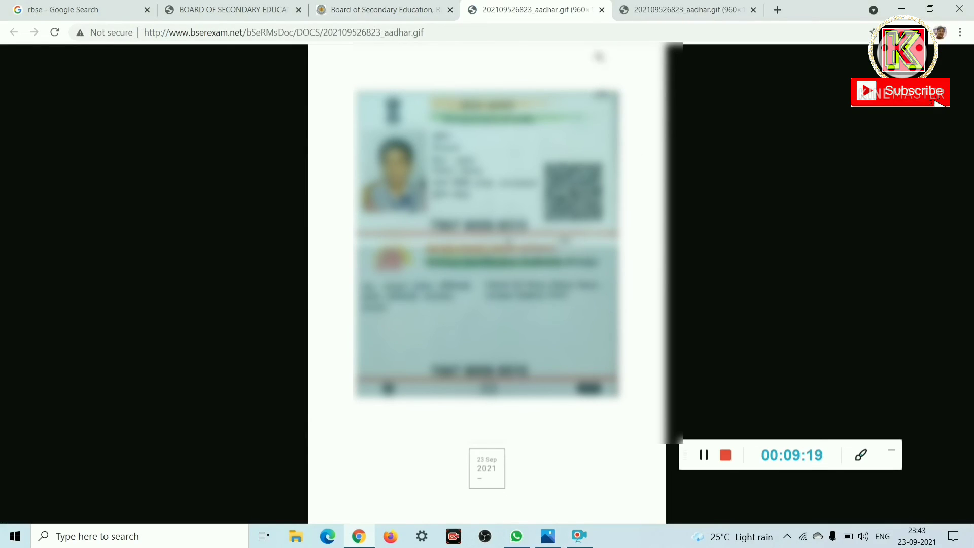
left_click(602, 10)
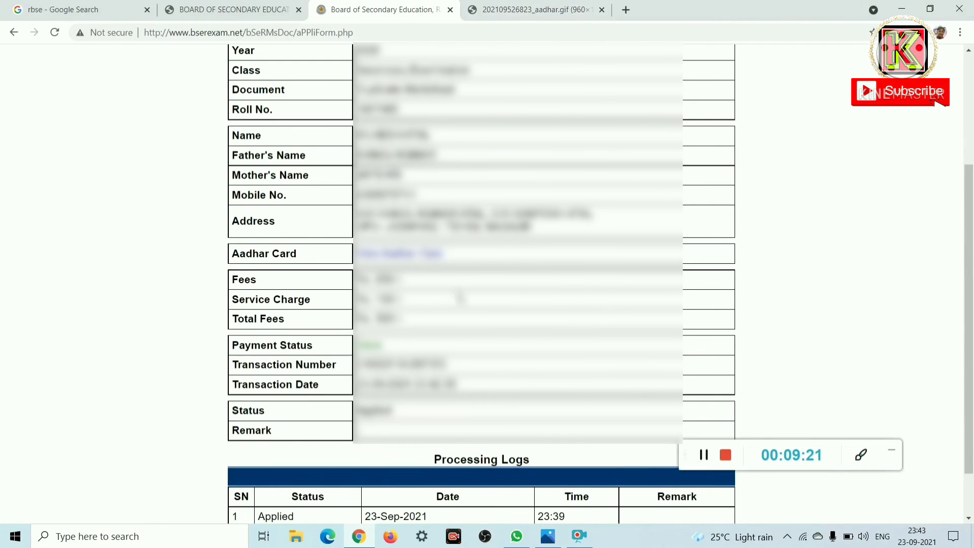
Print the challan status page of the duplicate marksheet application.
scroll(459, 298, "down", 1)
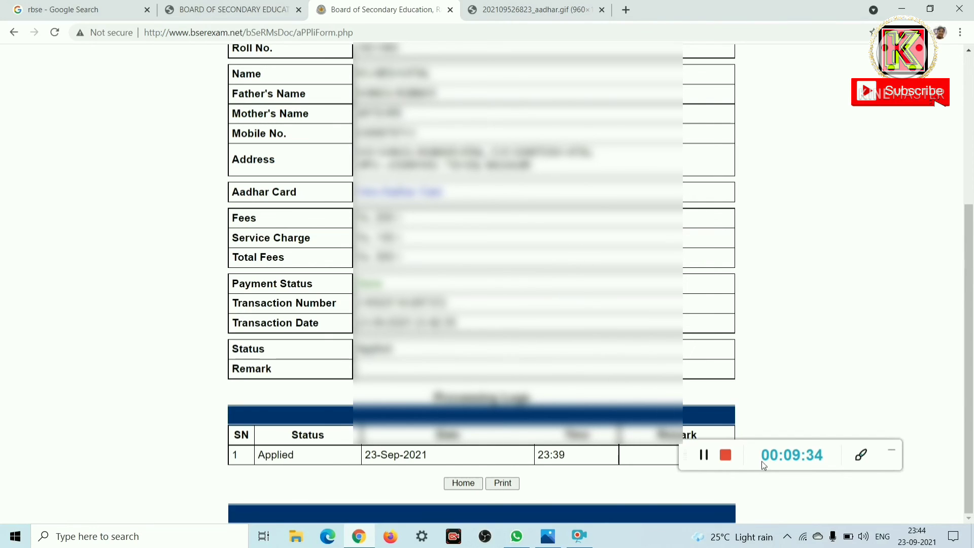
left_click_drag(747, 453, 802, 439)
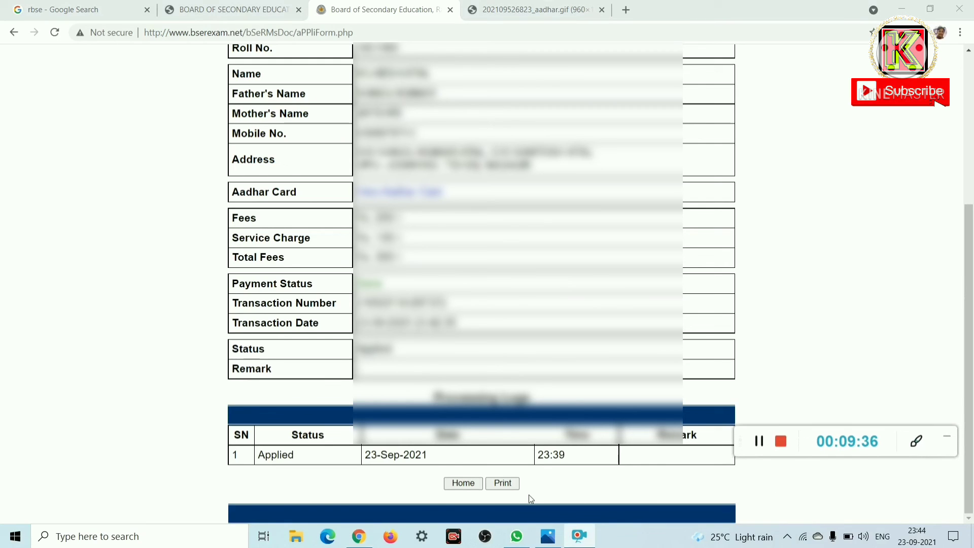
left_click(503, 483)
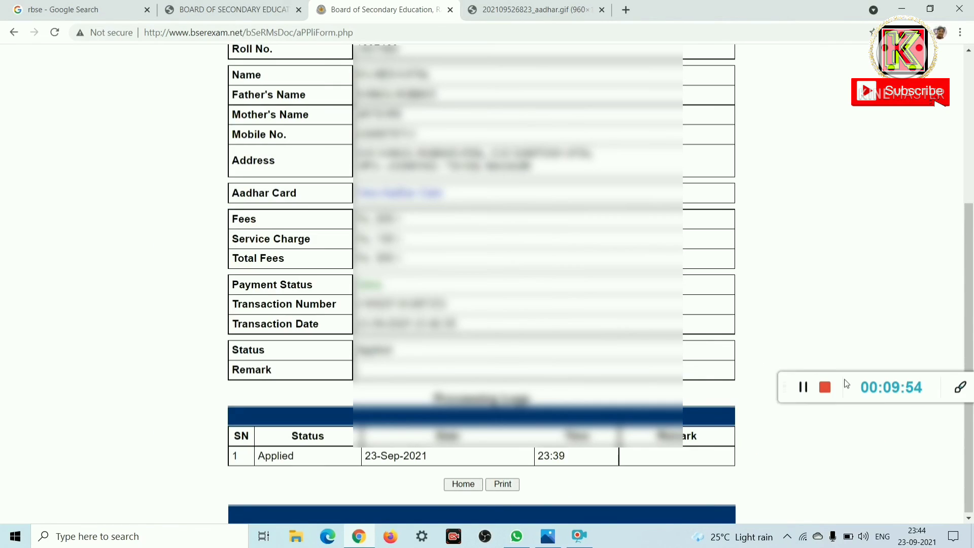
left_click_drag(845, 379, 787, 400)
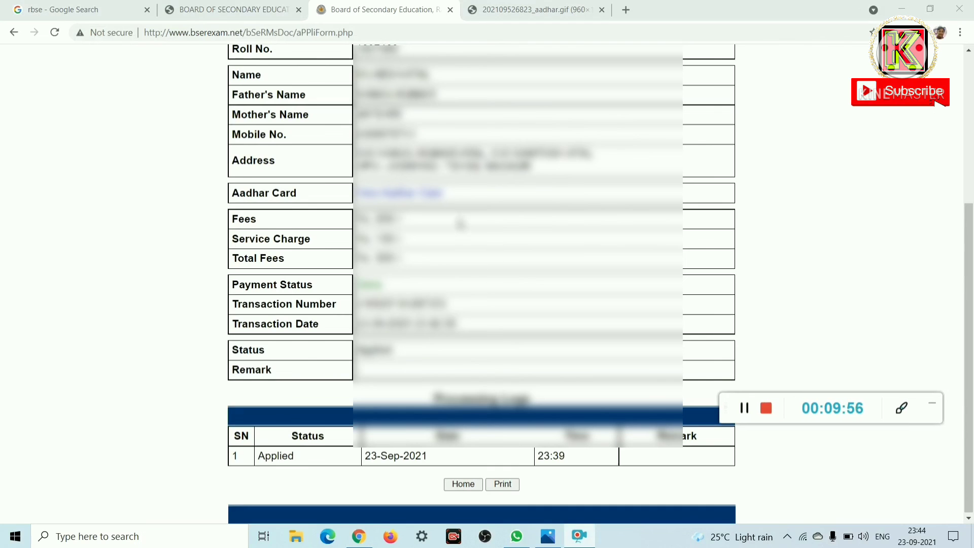
Return to the board's website and open the online application portal for duplicate documents and fees payments for correction.
scroll(472, 228, "up", 1)
scroll(473, 228, "up", 4)
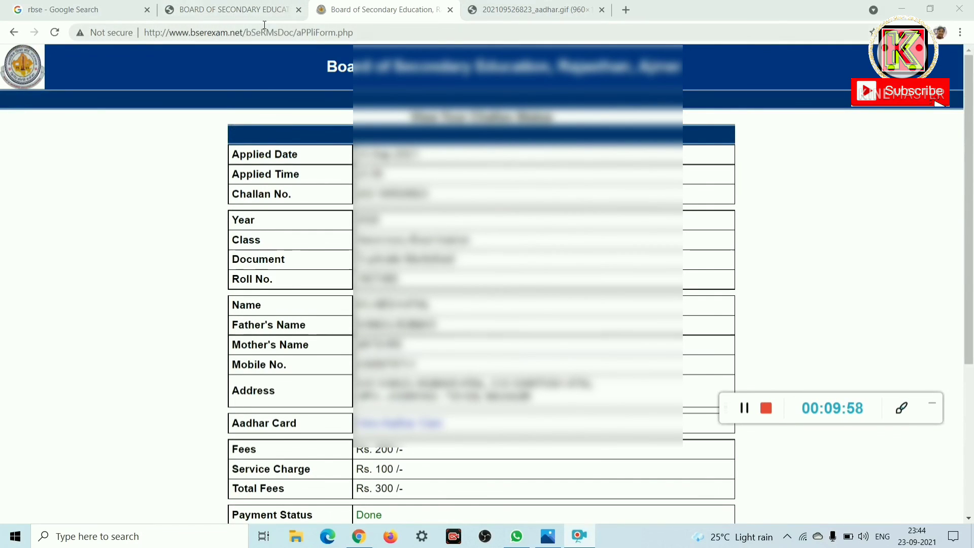
scroll(483, 285, "down", 4)
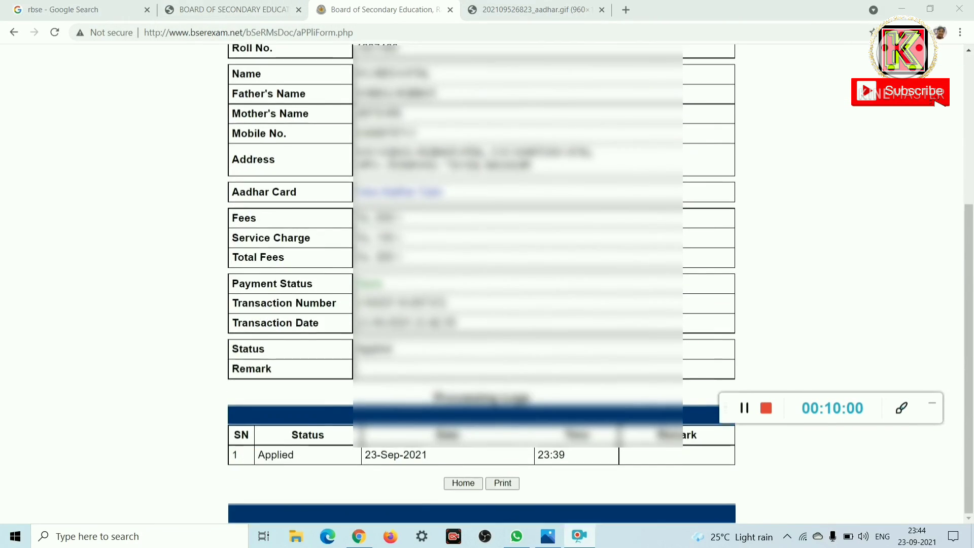
scroll(482, 284, "up", 4)
left_click(234, 10)
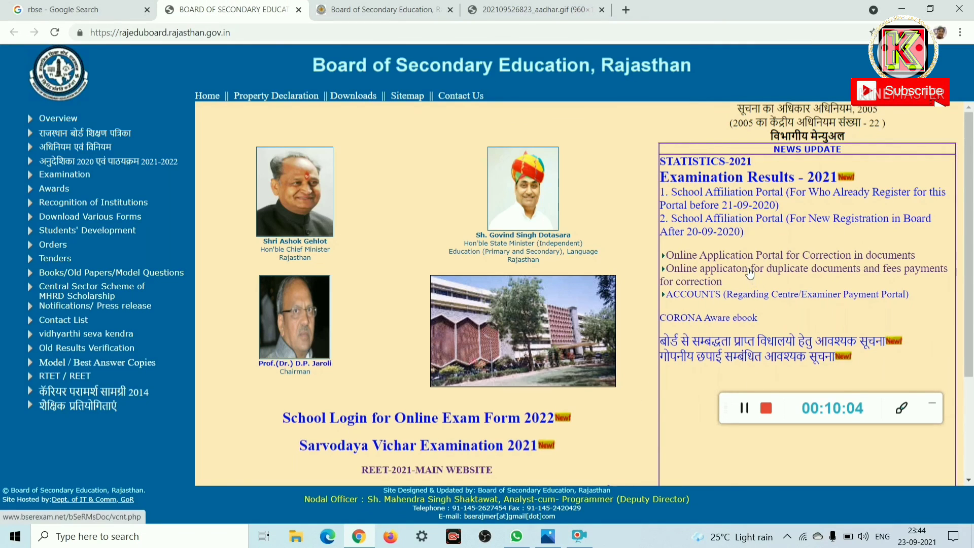
left_click(751, 273)
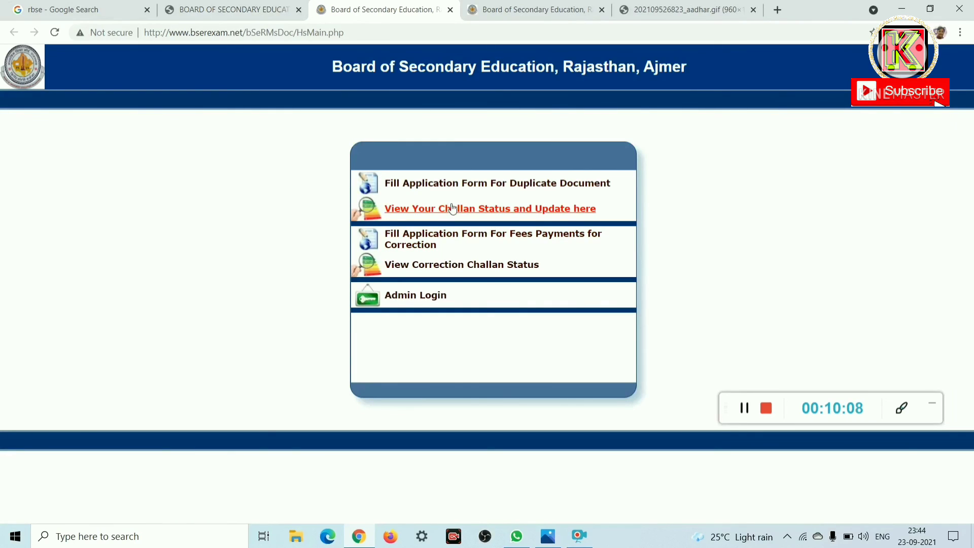
Open the duplicate document challan status search and look up the application by its challan number.
left_click(477, 210)
left_click(457, 168)
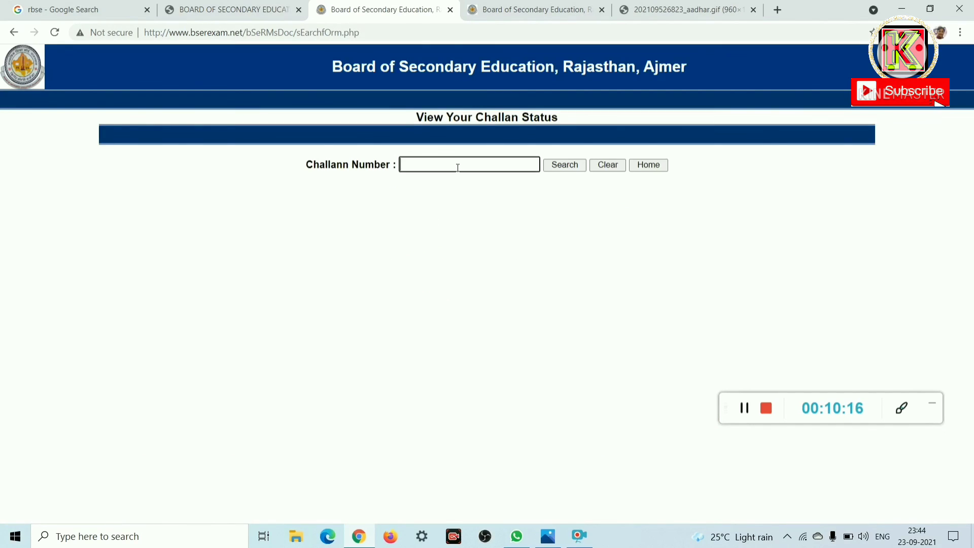
key("ctrl+v")
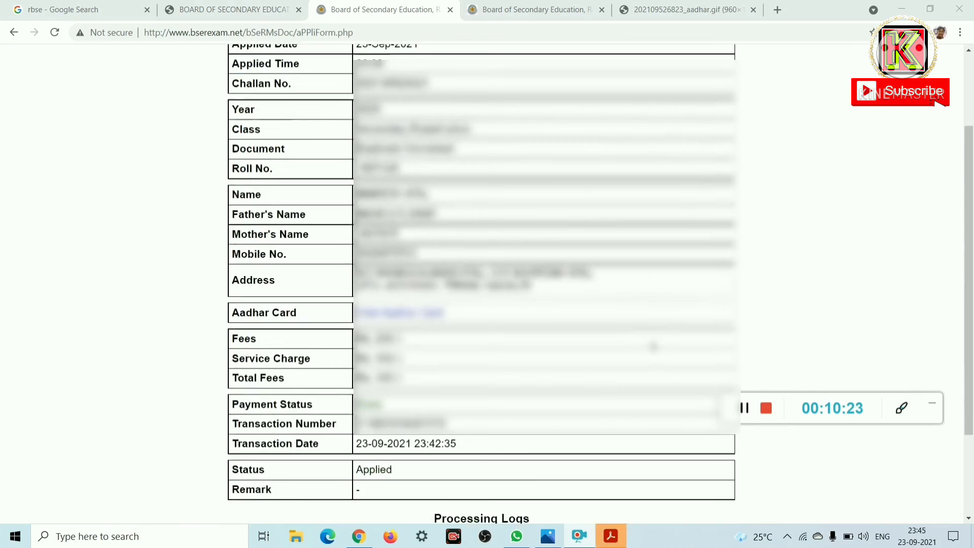
Review the retrieved challan record, including its payment status, application status and processing logs.
scroll(482, 254, "down", 3)
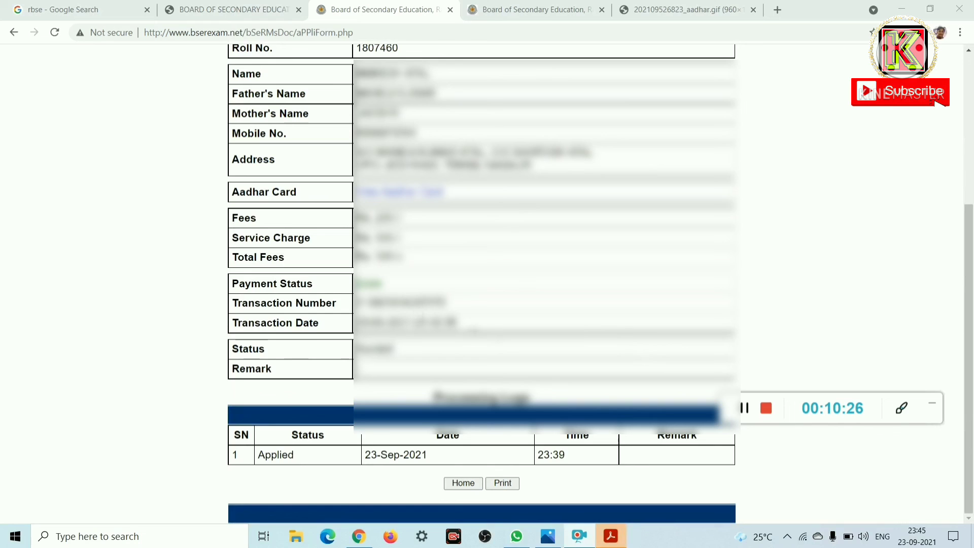
scroll(513, 304, "up", 5)
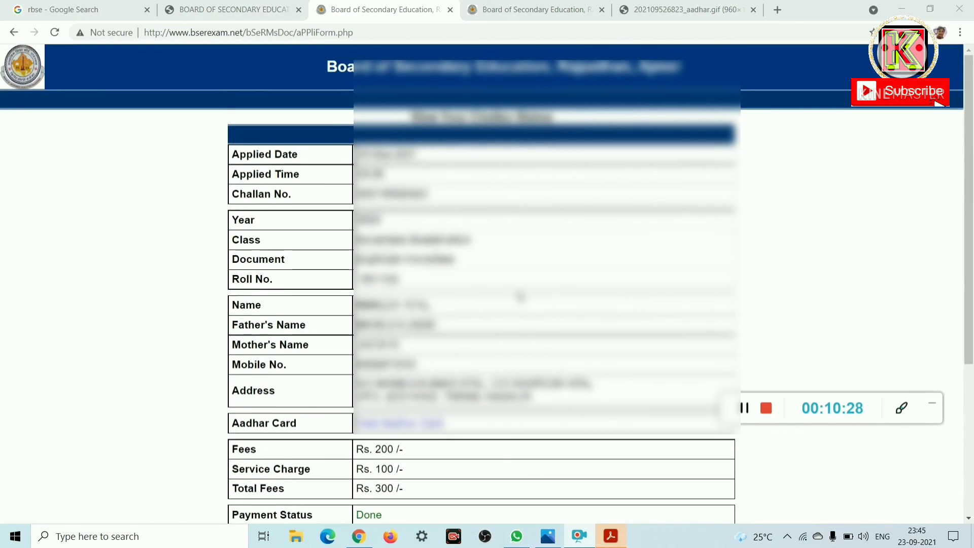
key("Caps_Lock")
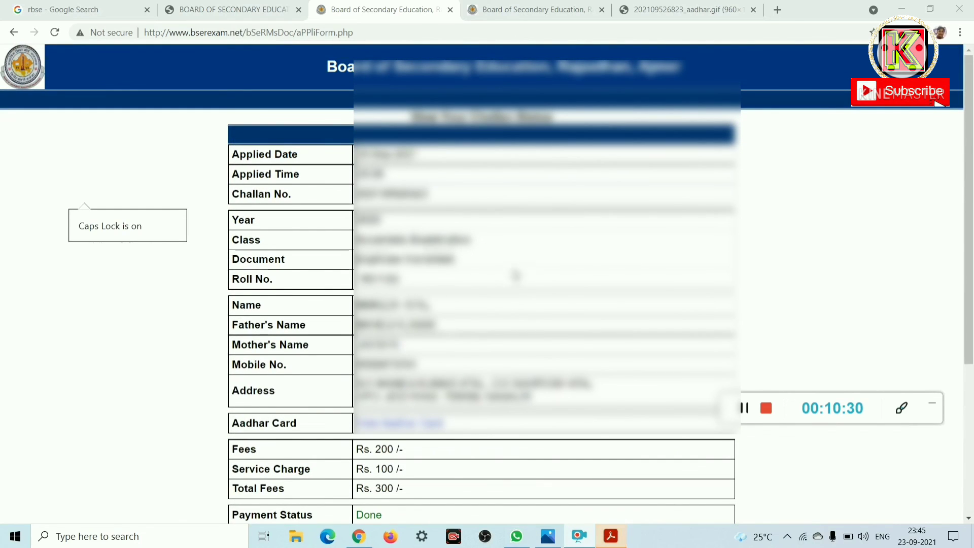
scroll(518, 284, "down", 3)
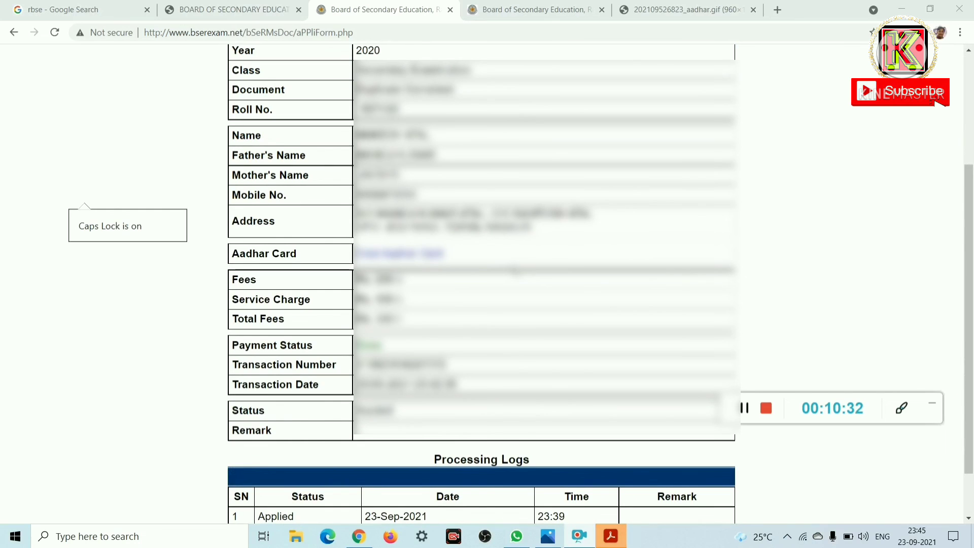
scroll(516, 271, "down", 1)
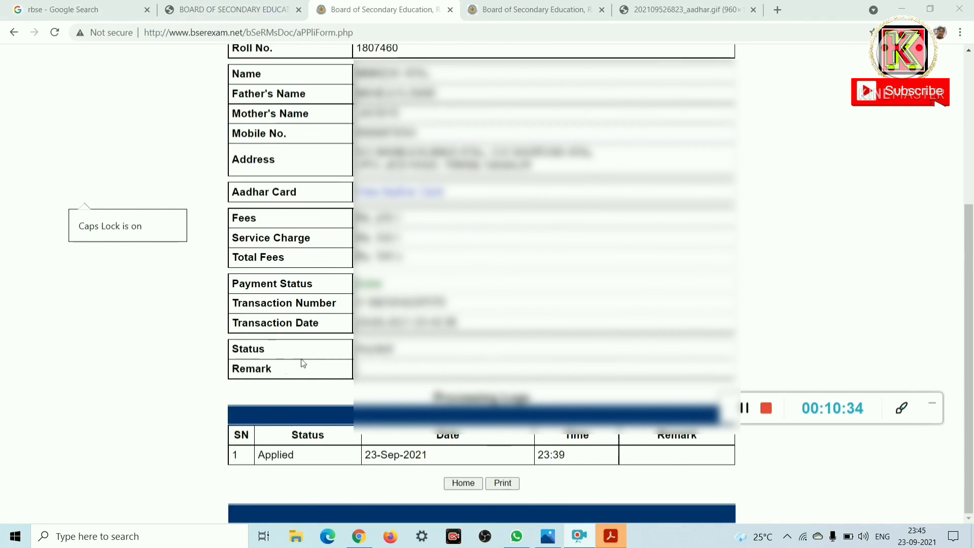